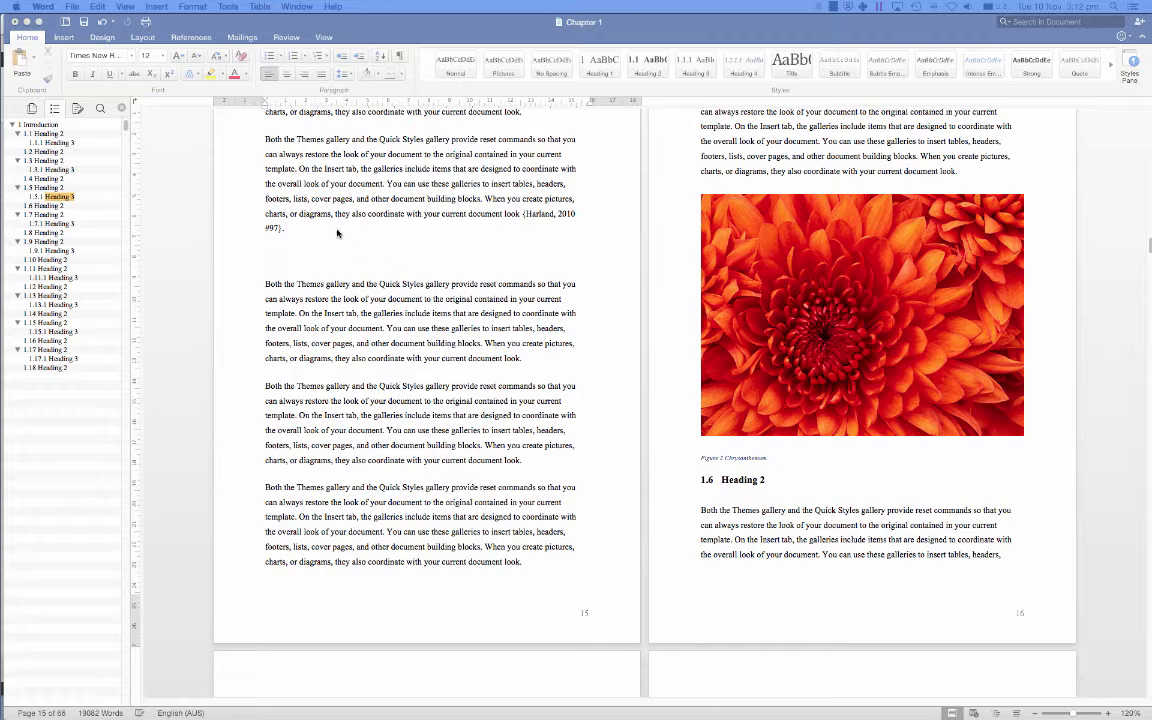
# - Place the insertion point on the blank line below the paragraph that ends with the citation on page 15
pyautogui.click(315, 254)
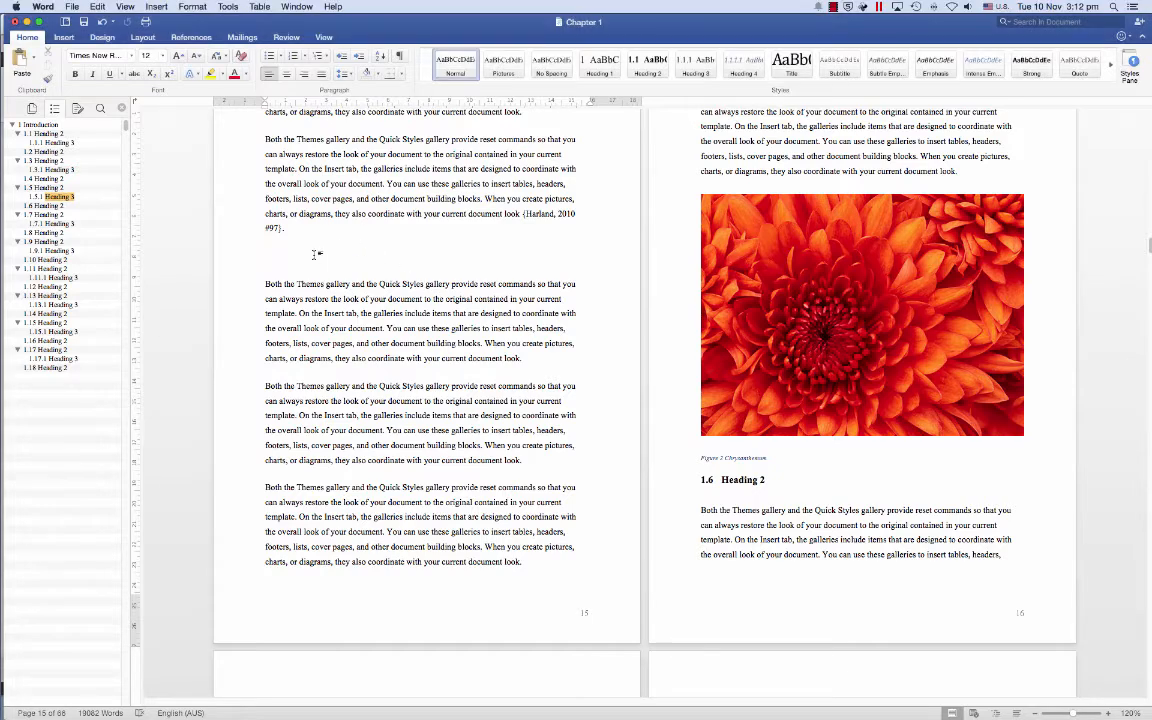
pyautogui.click(155, 8)
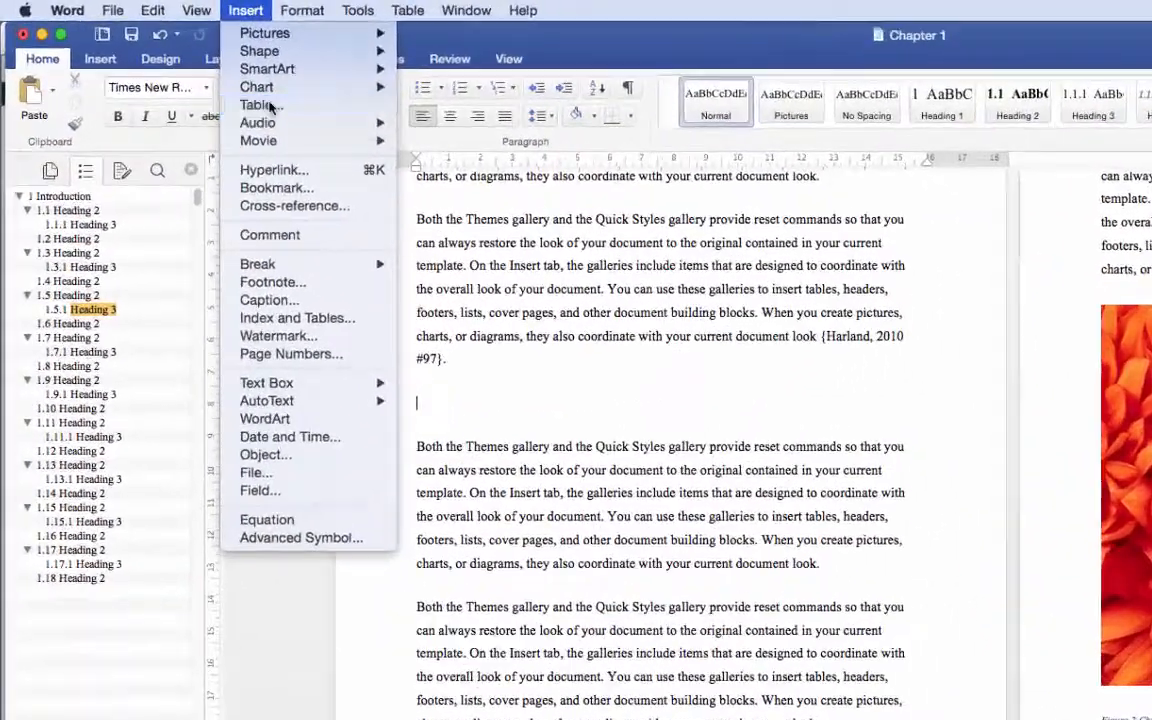
pyautogui.click(165, 66)
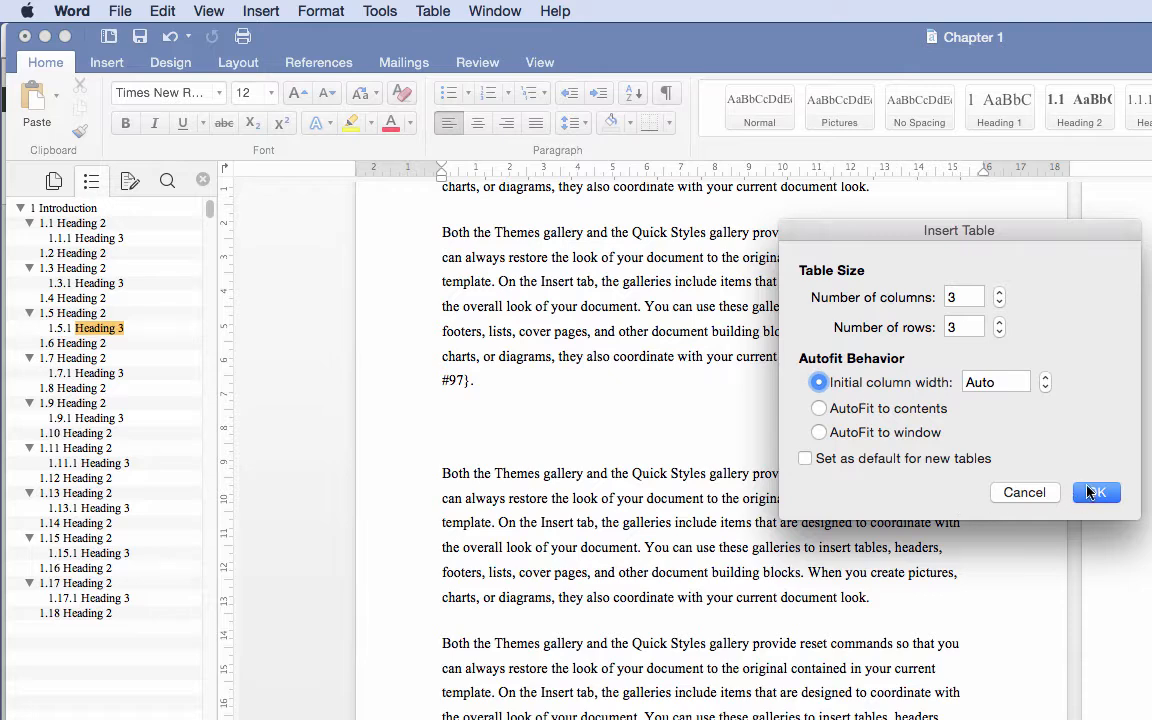
pyautogui.click(1022, 493)
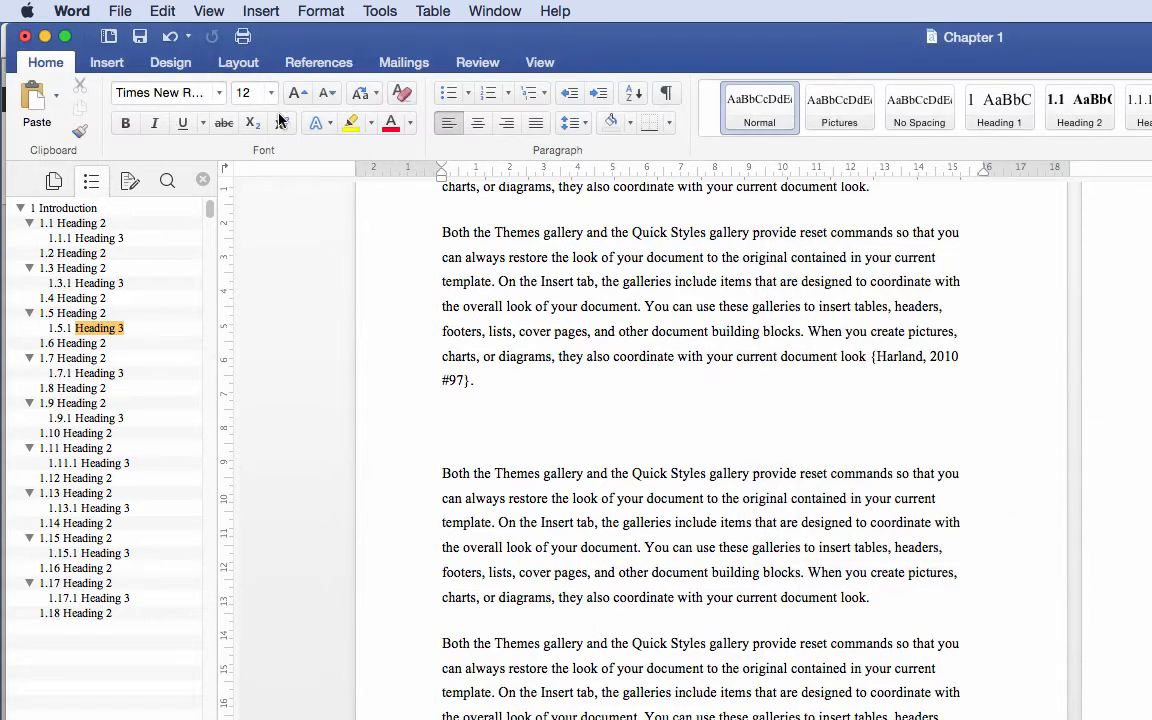
# - Insert a 3 x 3 table on the blank line below the paragraph that ends with the citation
pyautogui.click(110, 62)
pyautogui.click(182, 95)
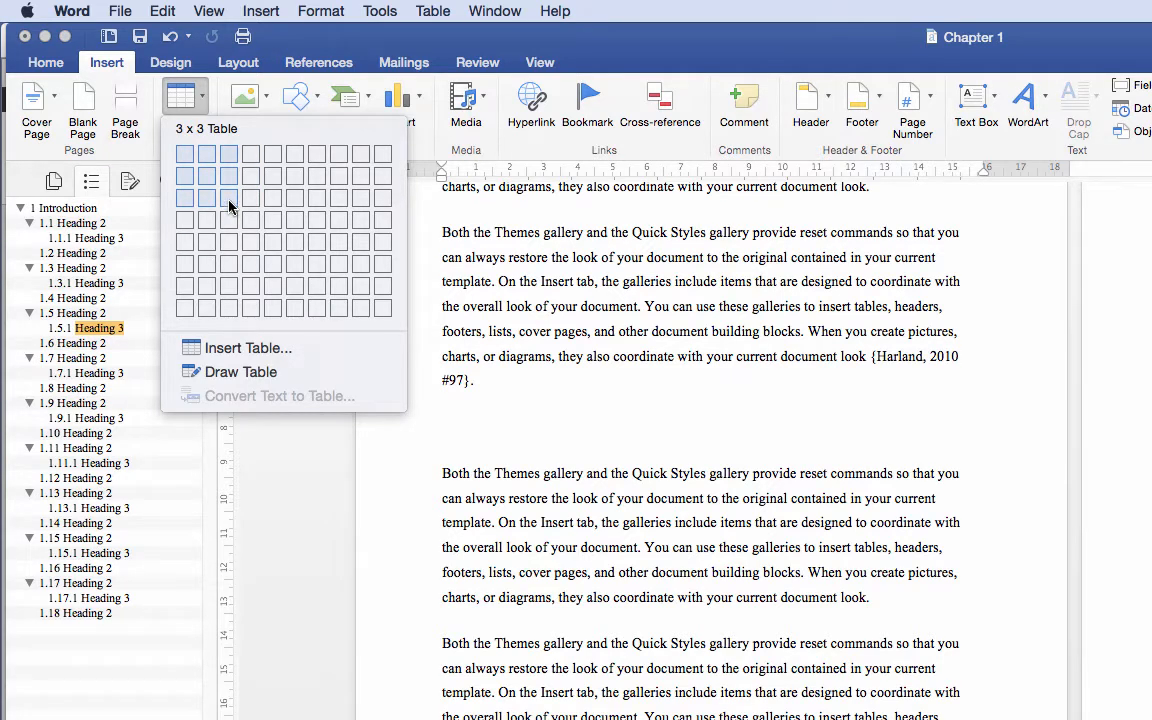
pyautogui.click(228, 203)
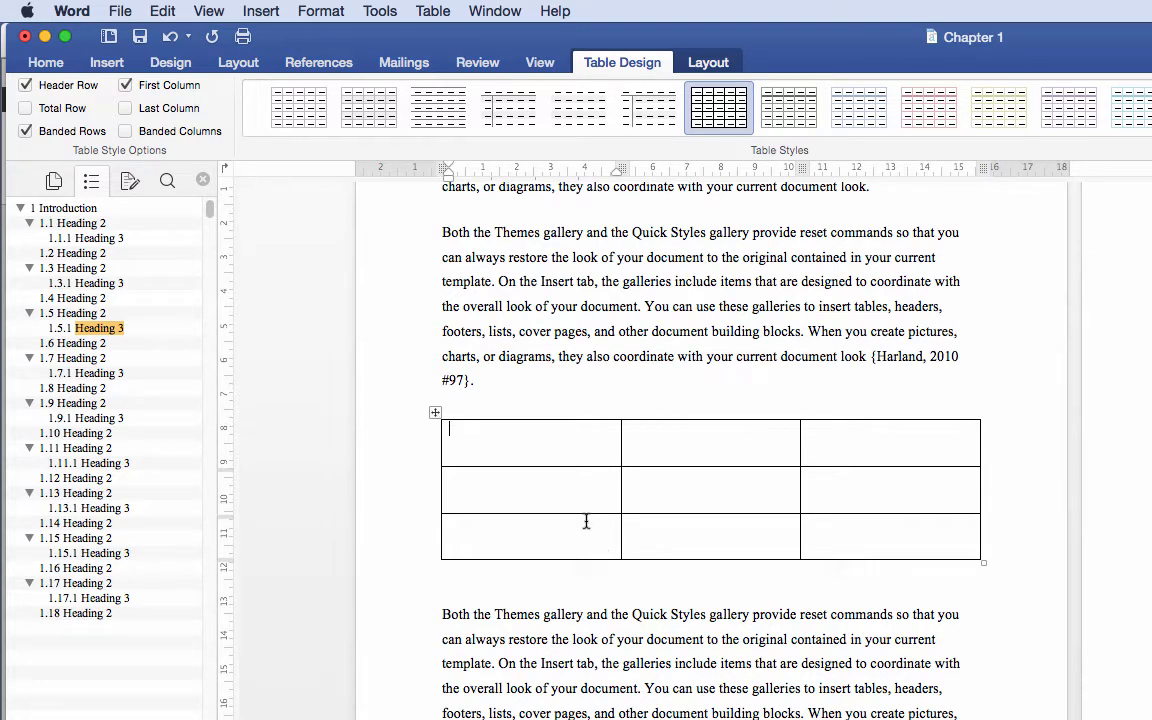
# - Fill the table's first row with the sample text "wrewerw", "ewrewre" and "werwerwre"
pyautogui.write('wrewerw')
pyautogui.press('Tab')
pyautogui.write('ewrewre')
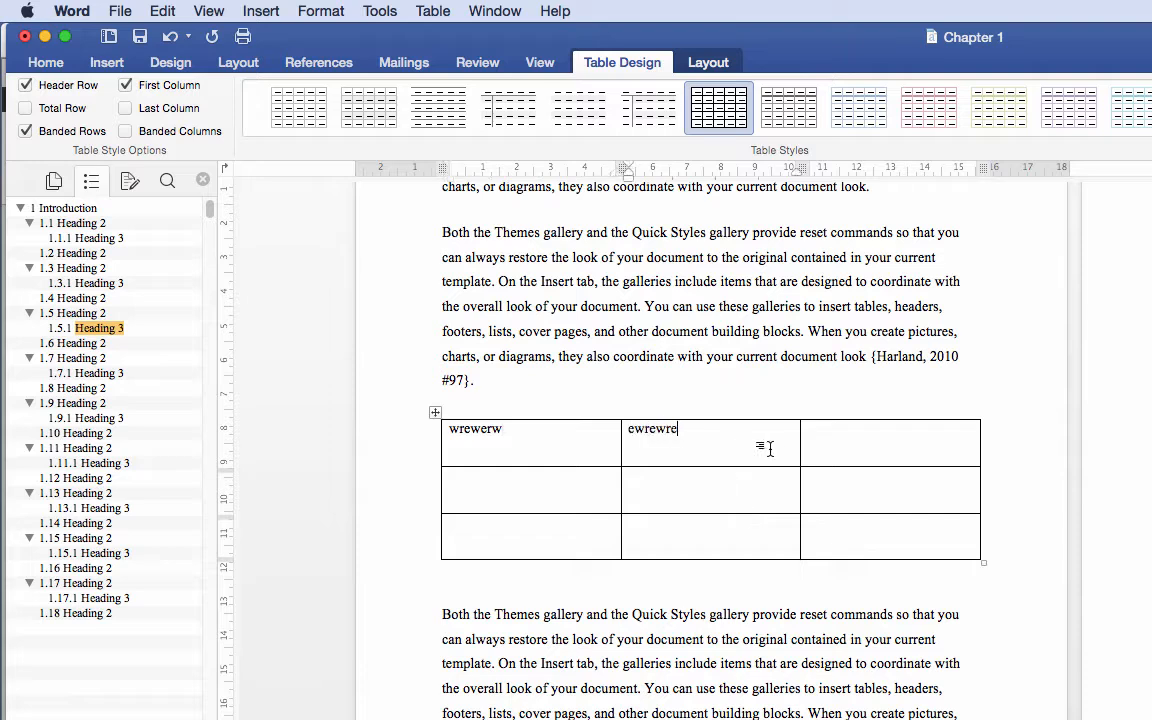
pyautogui.press('Tab')
pyautogui.write('werwerwre')
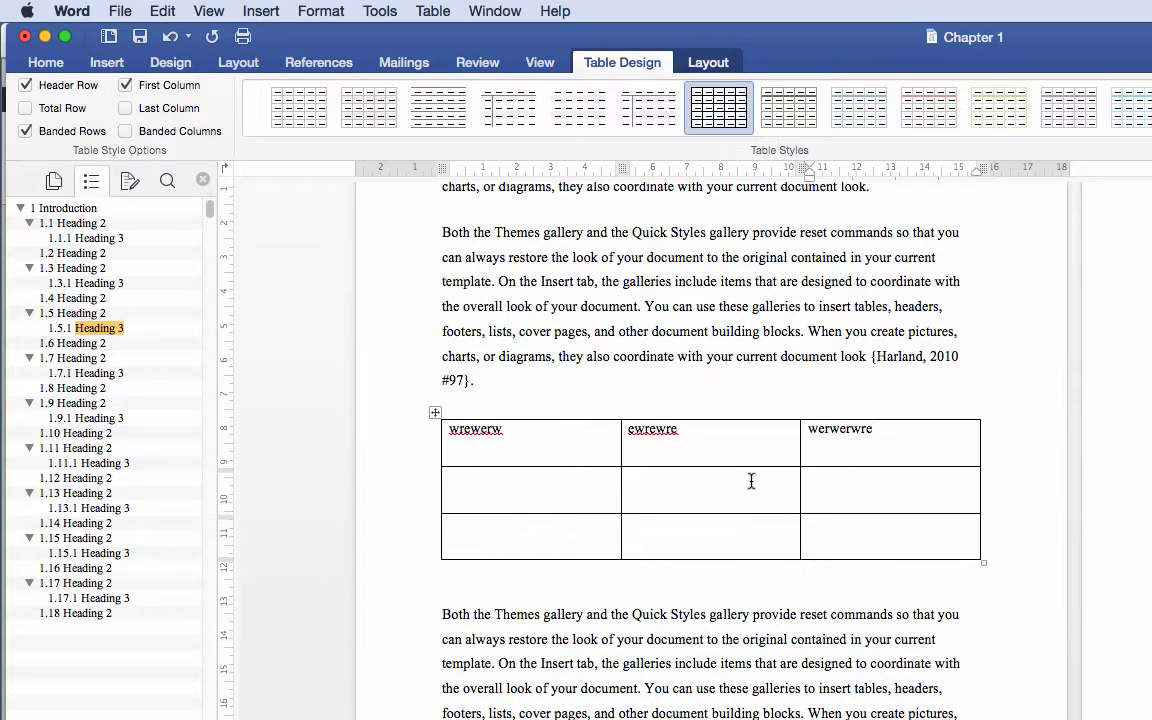
# - Insert one row above the filled row and one row below the blank row that follows it
pyautogui.click(702, 62)
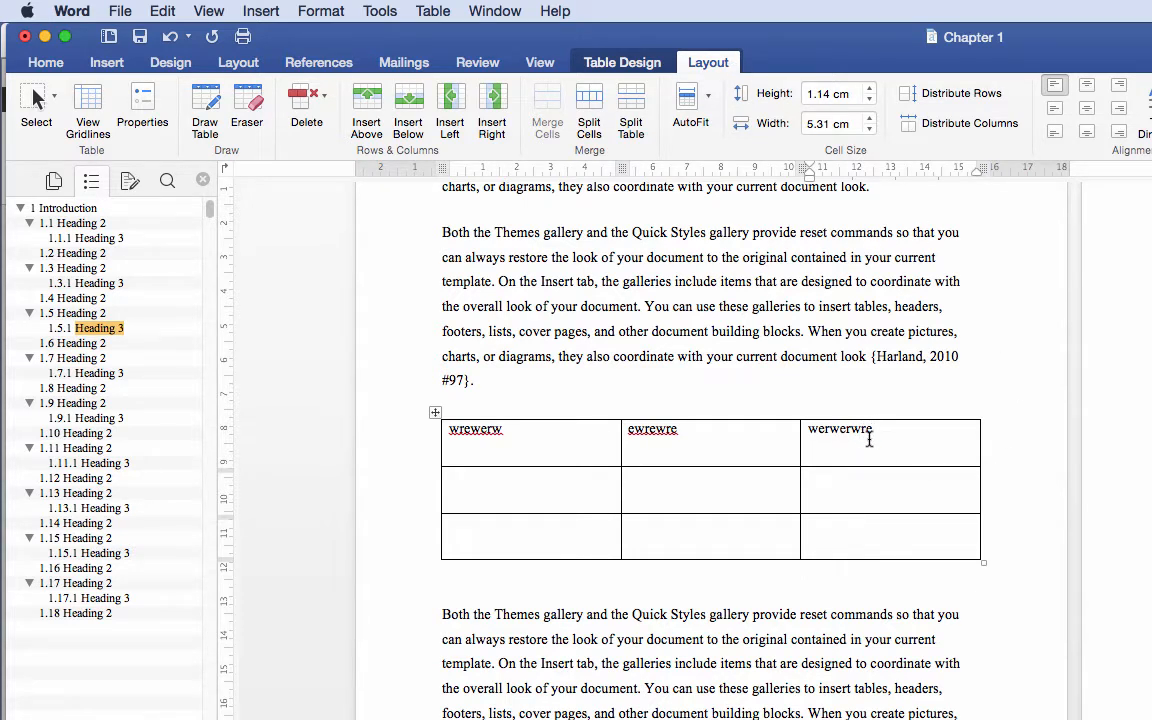
pyautogui.click(366, 100)
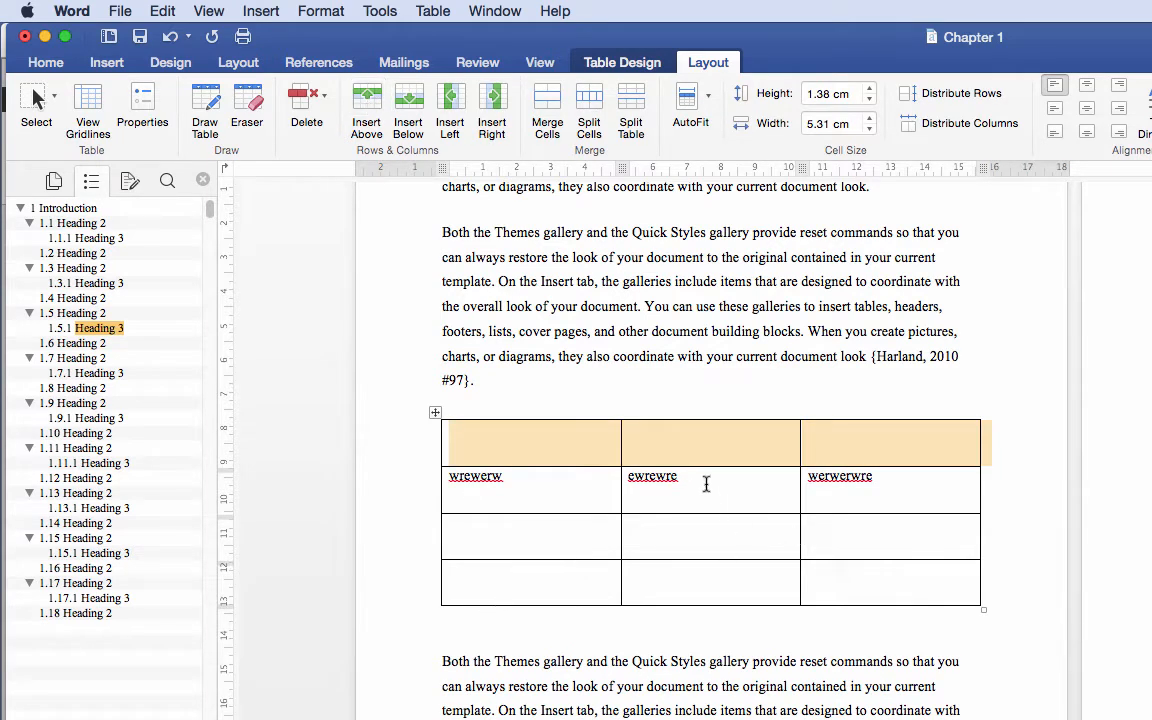
pyautogui.click(720, 535)
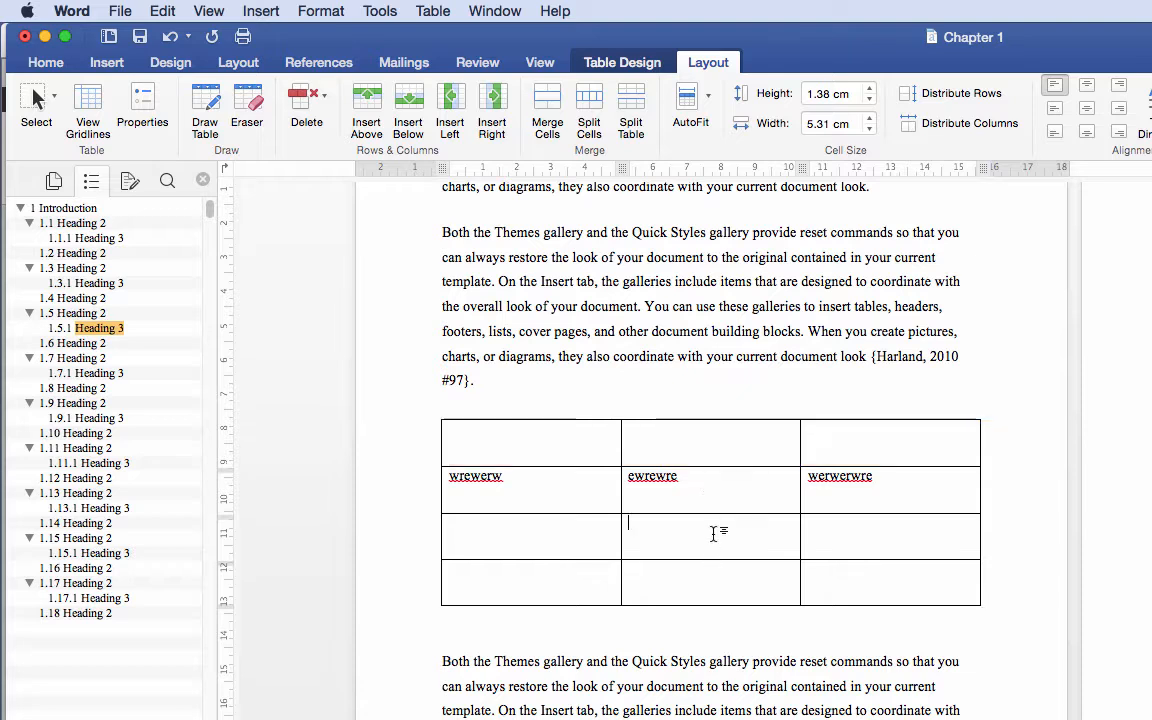
pyautogui.click(409, 107)
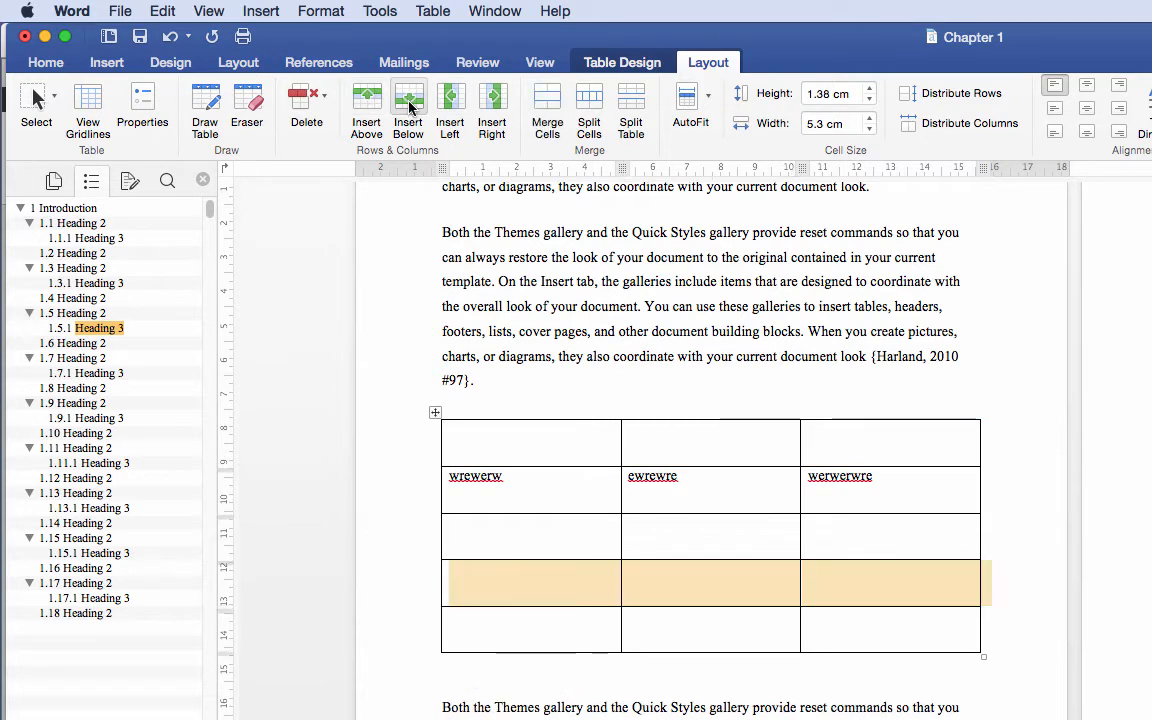
# - Insert a column to the left of the column containing "werwerwre"
pyautogui.click(838, 492)
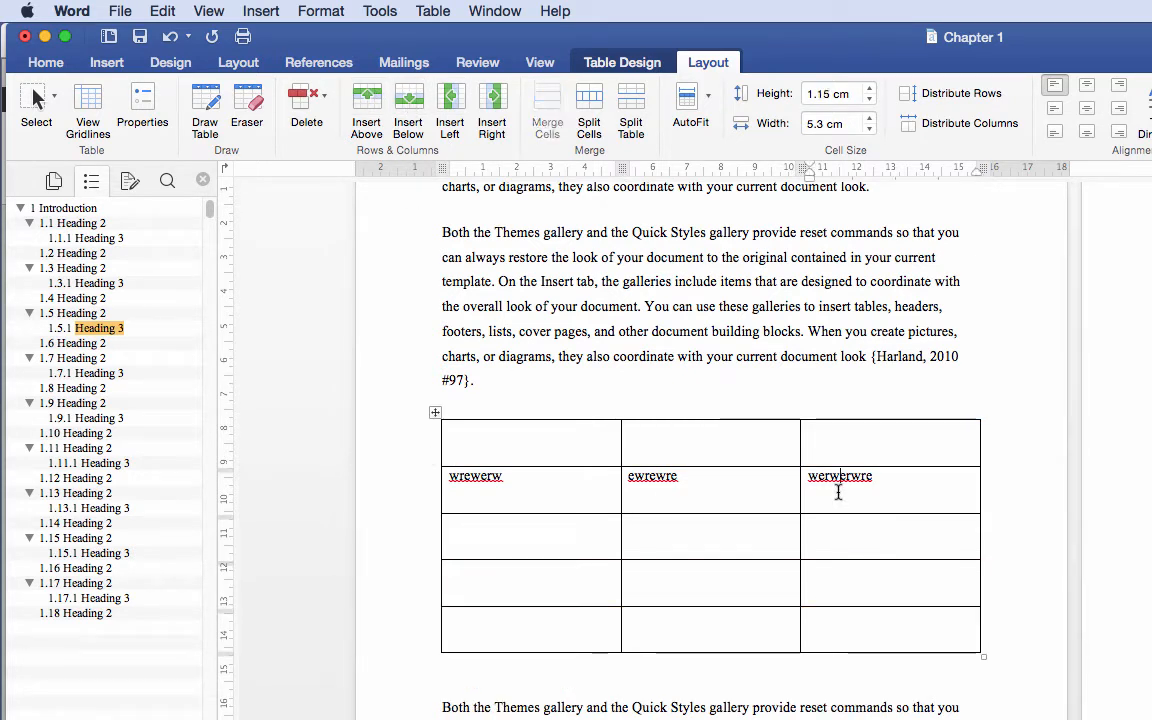
pyautogui.click(462, 92)
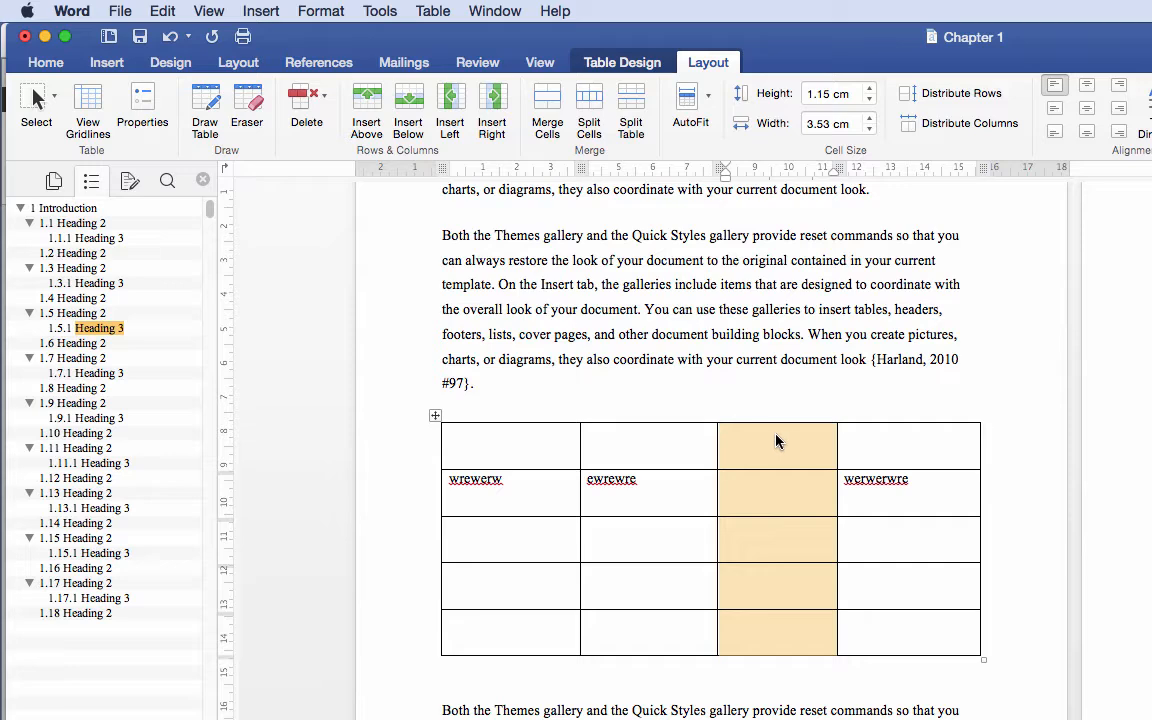
pyautogui.scroll(1, 761, 563)
pyautogui.scroll(-1, 761, 480)
pyautogui.scroll(1, 755, 500)
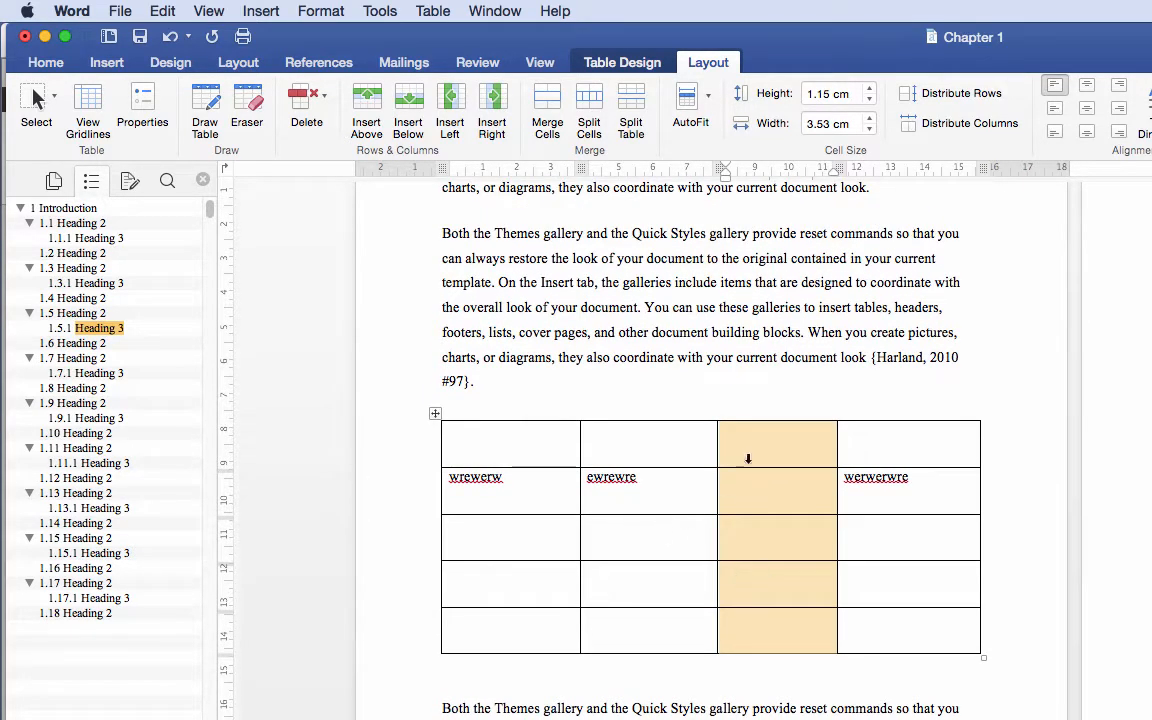
# - Insert five rows above the table's first row and four columns to the left of its first column
pyautogui.click(368, 104)
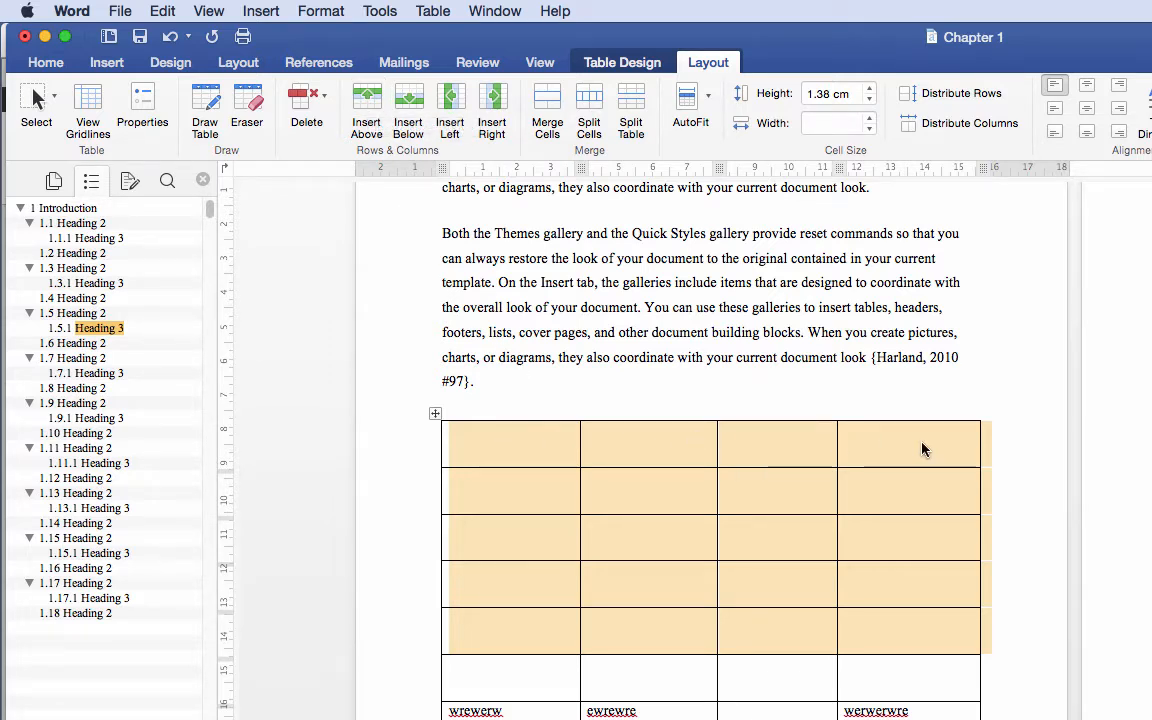
pyautogui.click(450, 100)
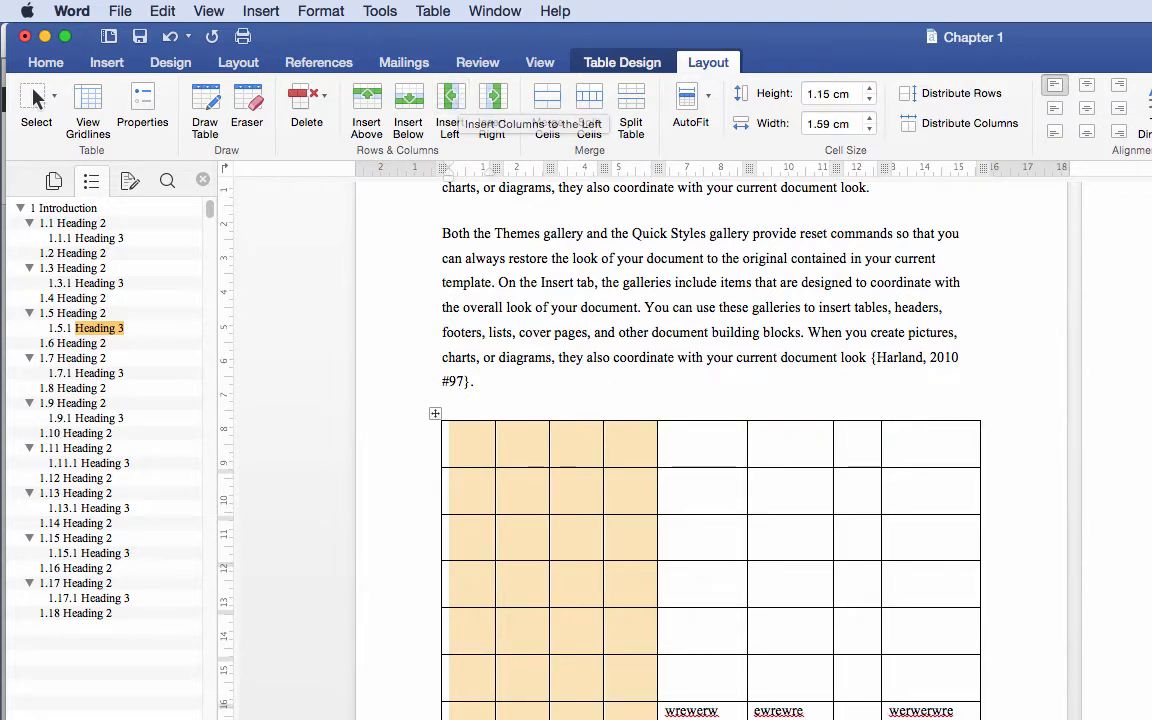
# - Delete the six blank rows above the row containing "wrewerw"
pyautogui.click(473, 447)
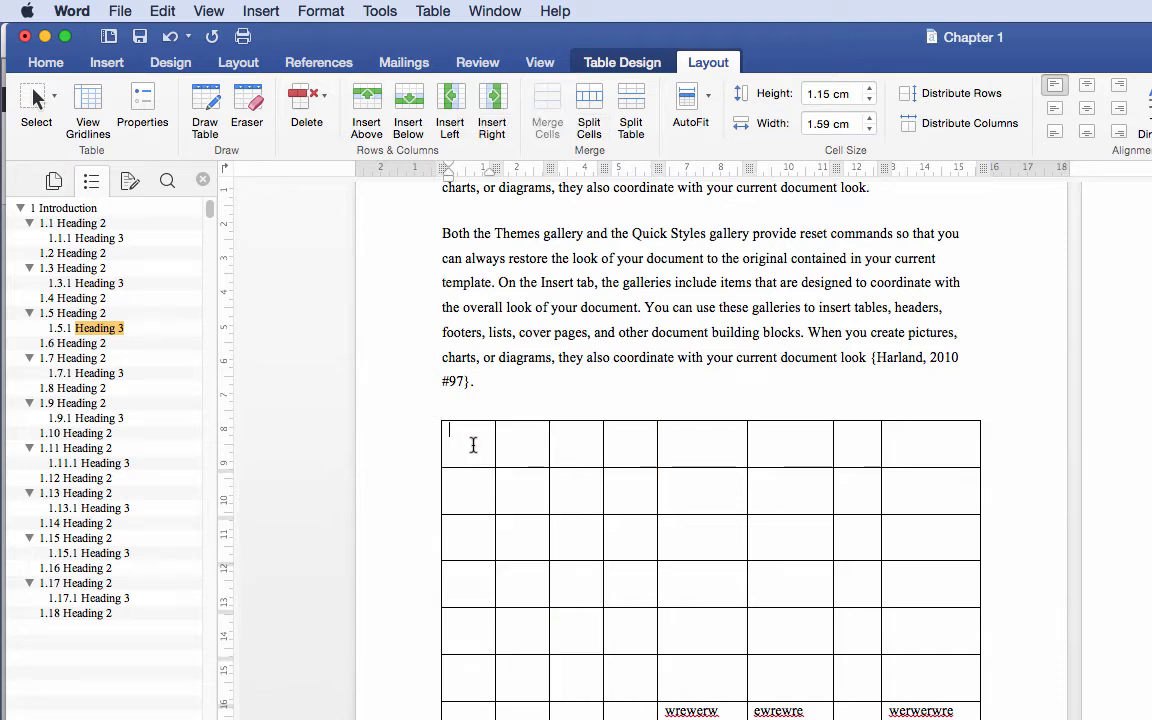
pyautogui.moveTo(476, 466); pyautogui.dragTo(473, 695)
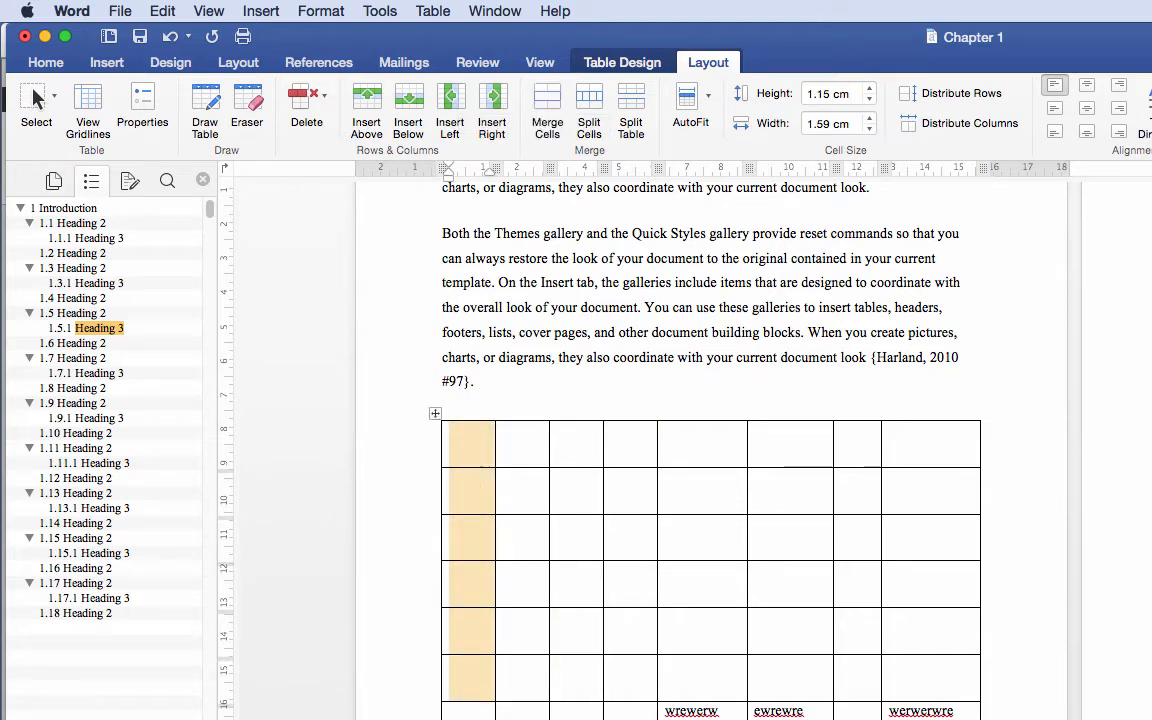
pyautogui.click(292, 86)
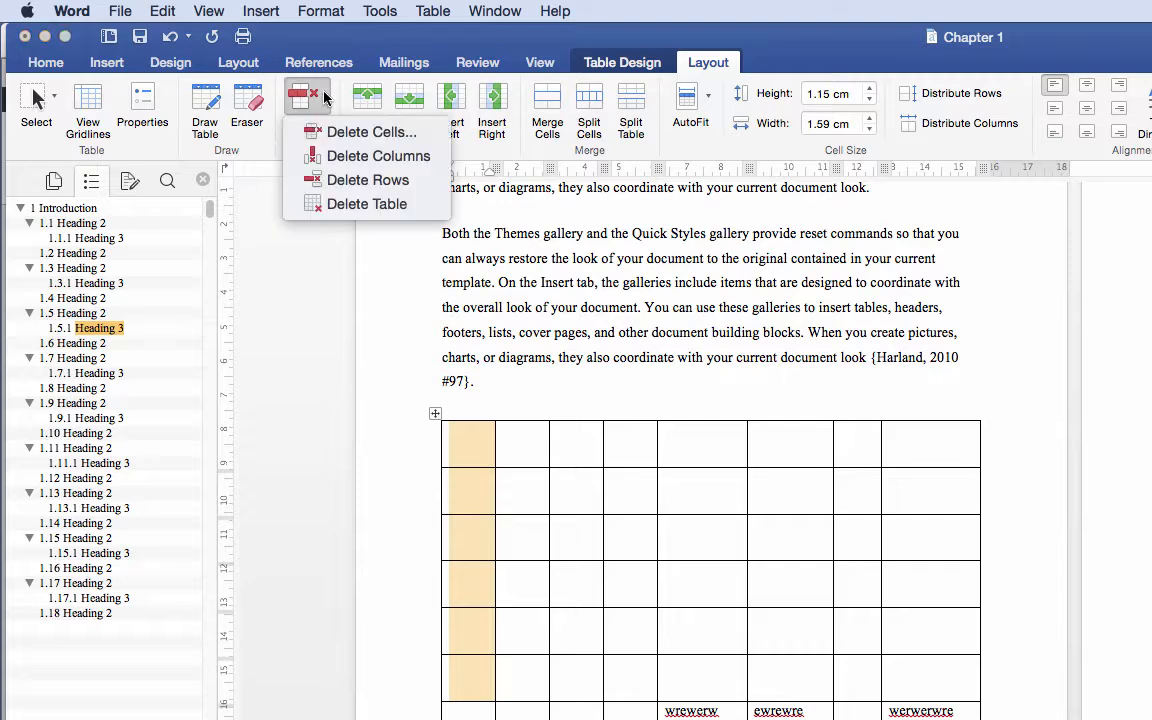
pyautogui.click(345, 180)
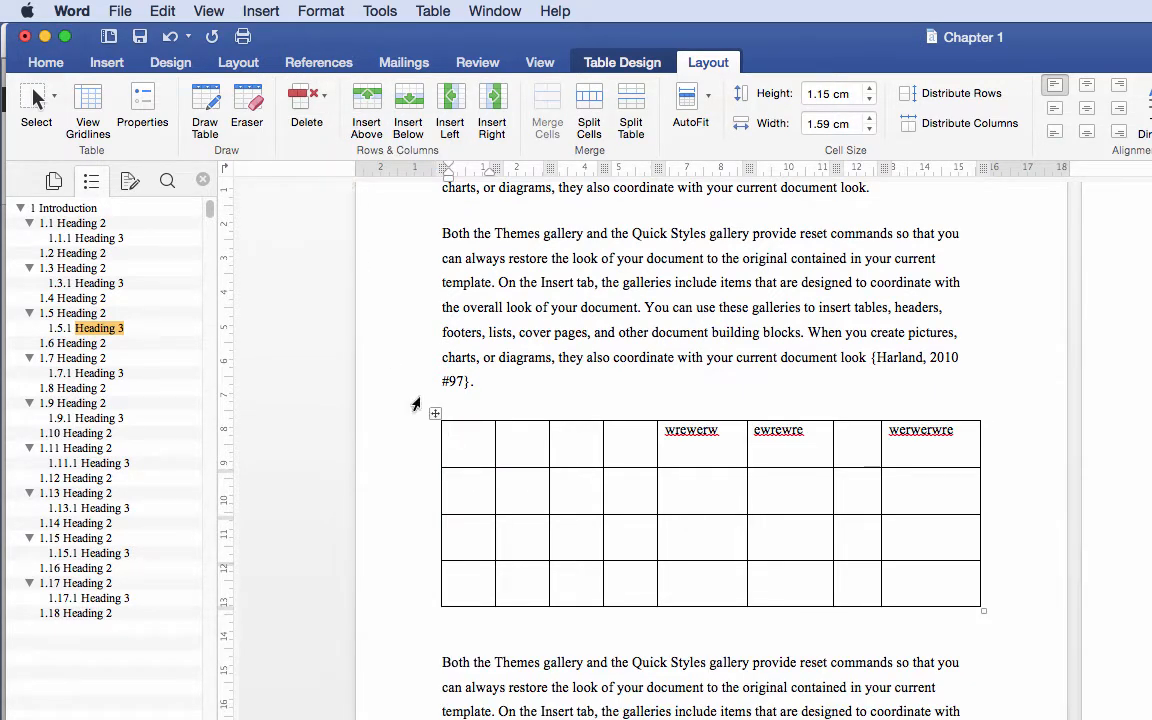
# - Delete the four blank columns to the left of the column containing "wrewerw"
pyautogui.moveTo(635, 437); pyautogui.dragTo(436, 430)
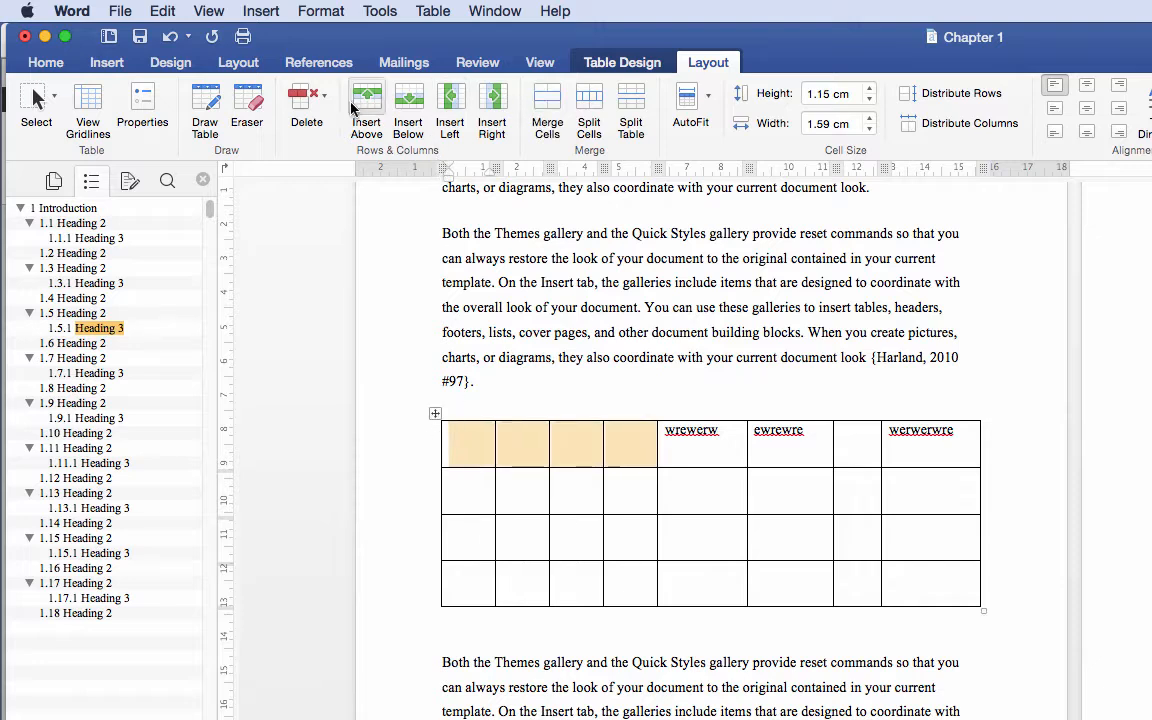
pyautogui.click(292, 95)
pyautogui.click(336, 157)
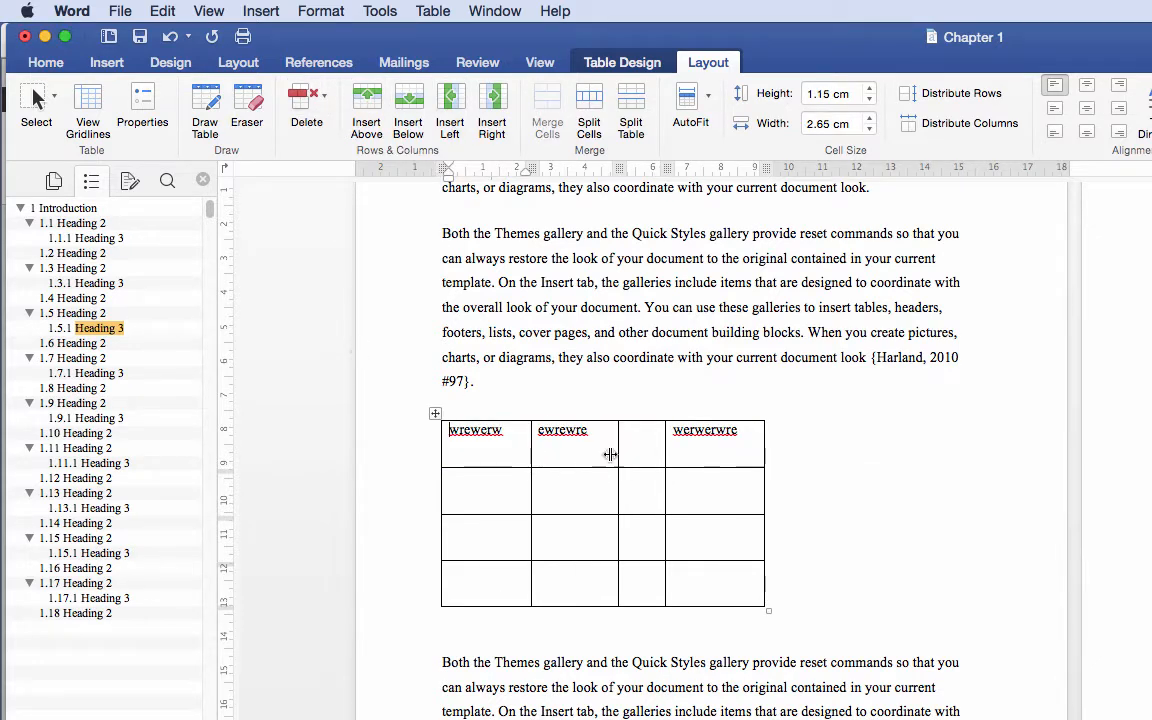
# - Delete the blank column between the "ewrewre" and "werwerwre" columns
pyautogui.click(632, 434)
pyautogui.click(305, 97)
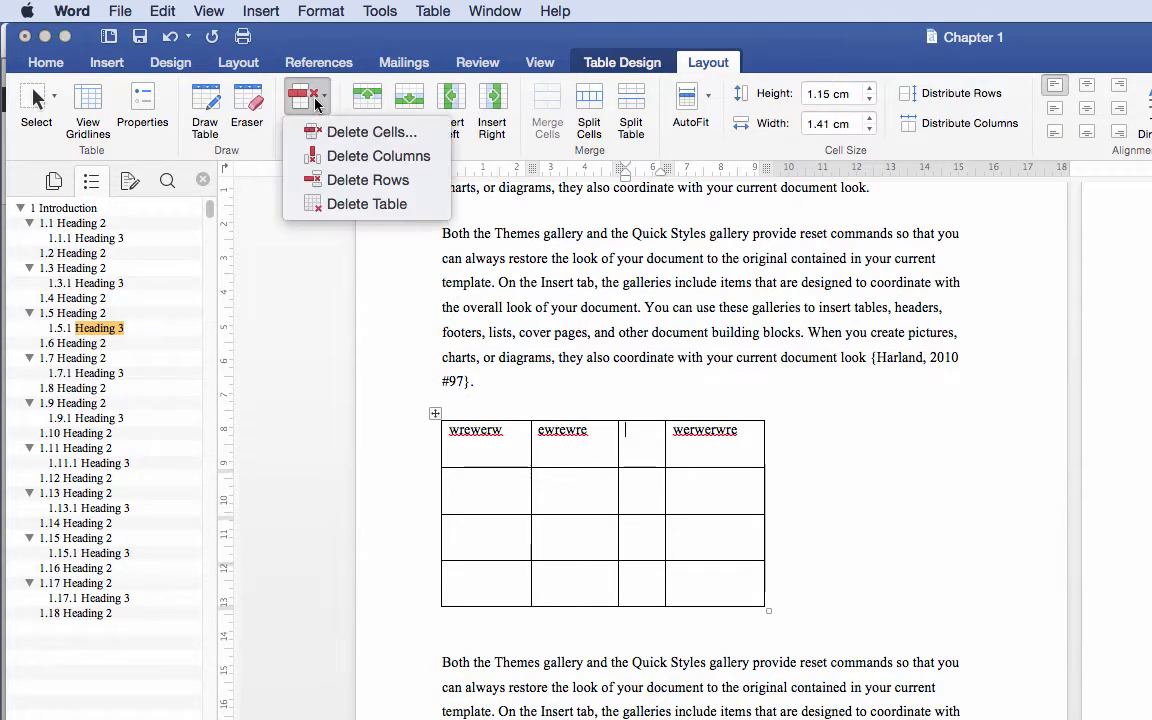
pyautogui.click(334, 155)
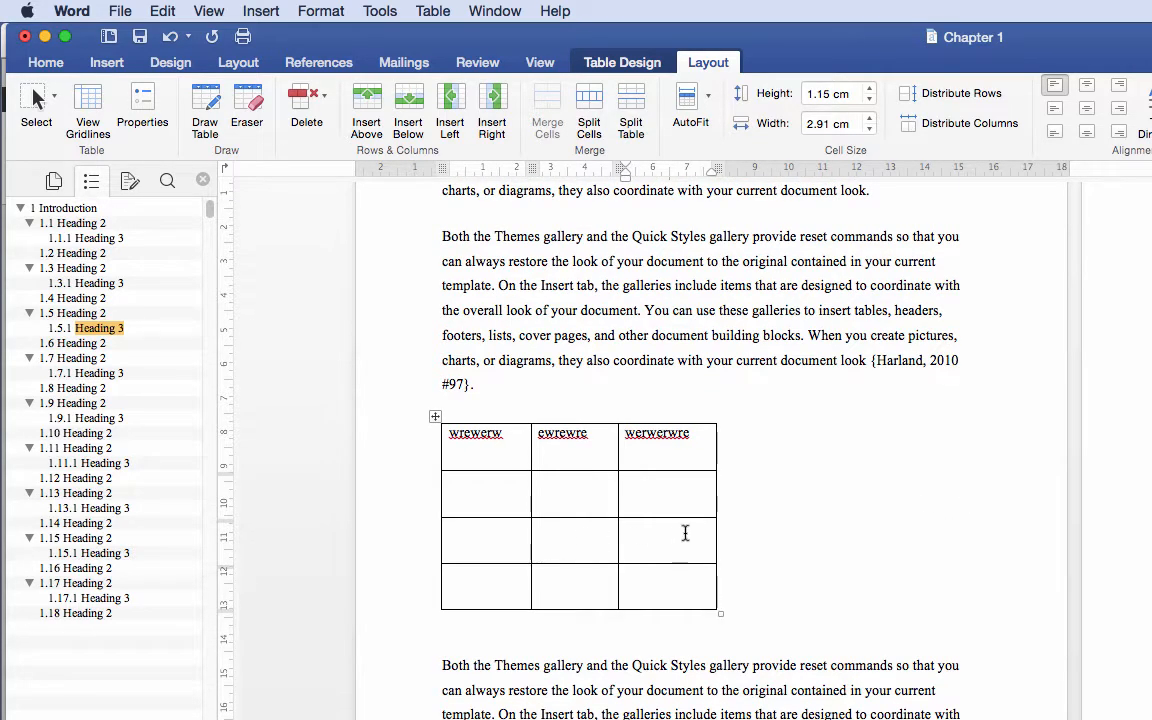
# - Widen the third column to about 5.8 cm and AutoFit the table to the window
pyautogui.moveTo(715, 504); pyautogui.dragTo(818, 519)
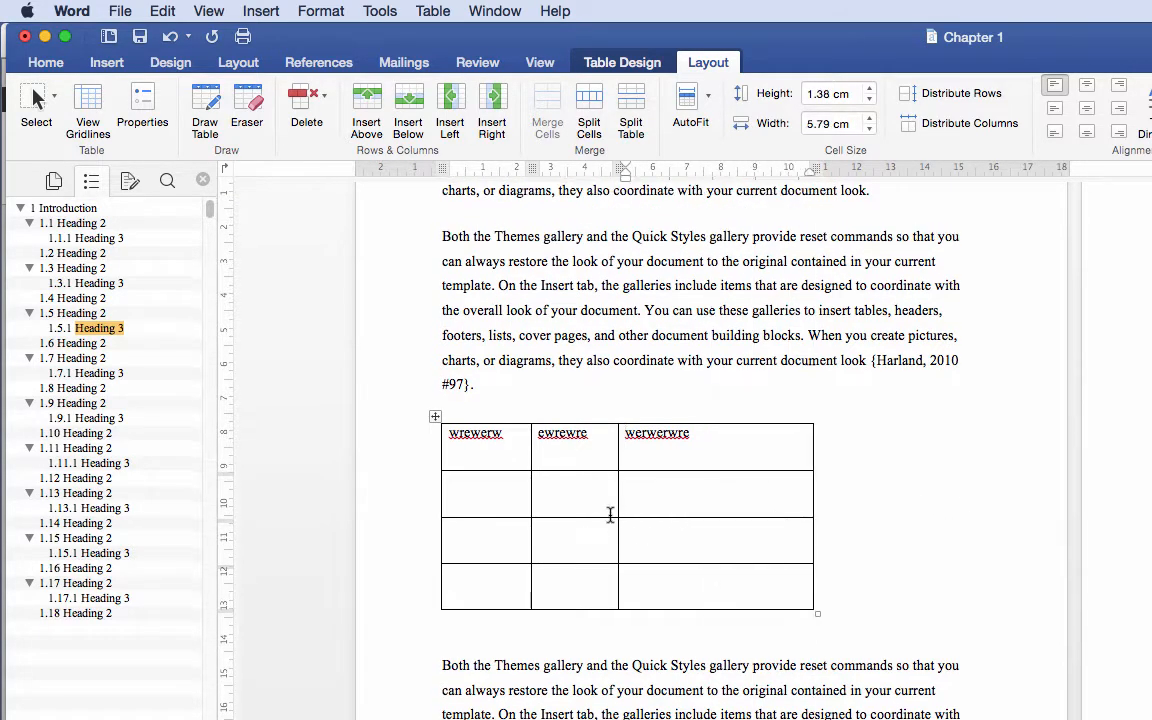
pyautogui.click(689, 100)
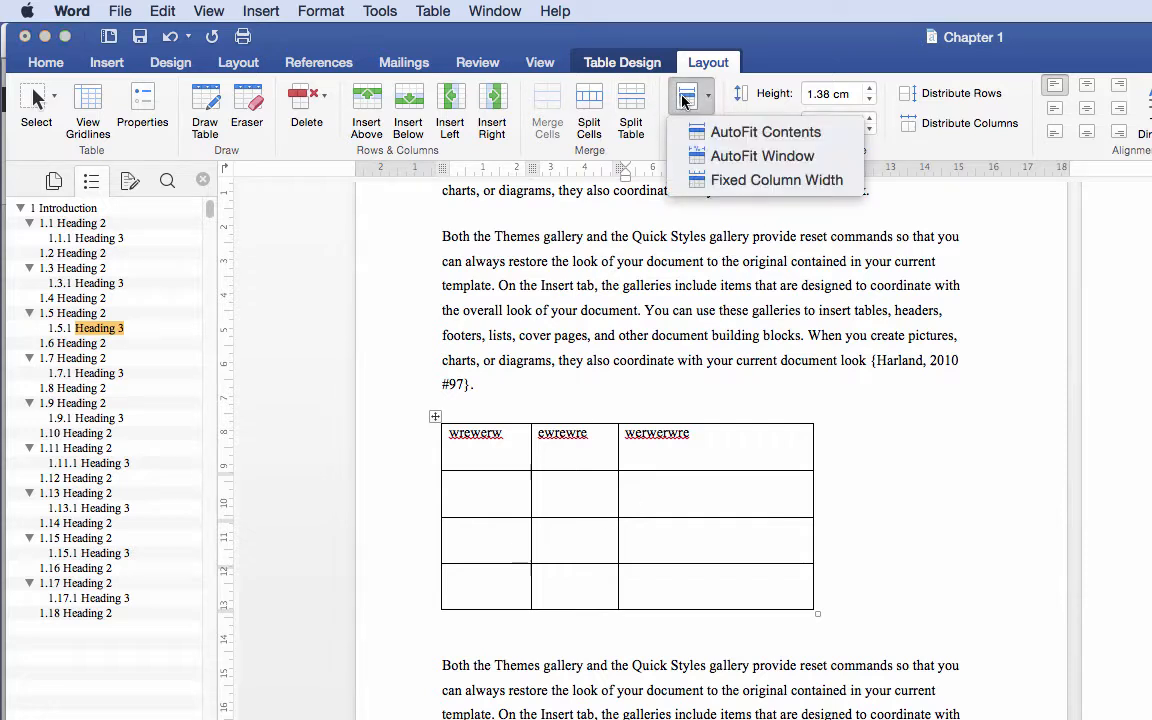
pyautogui.click(702, 155)
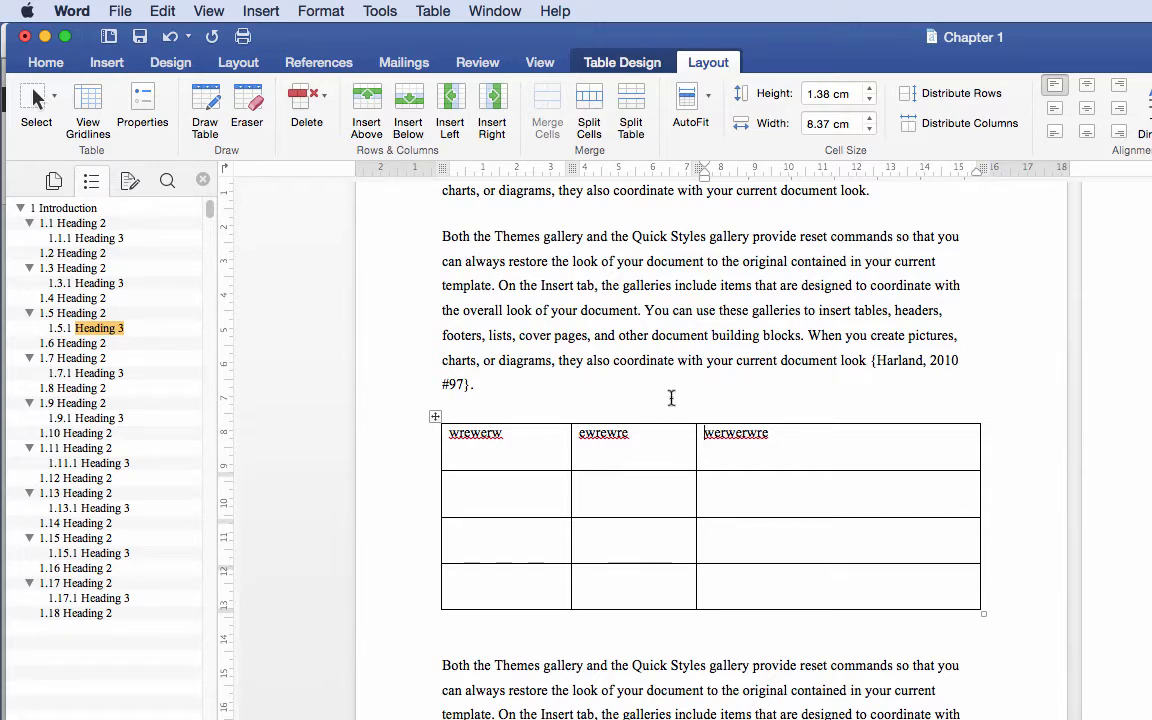
# - AutoFit the table to its contents
pyautogui.click(687, 95)
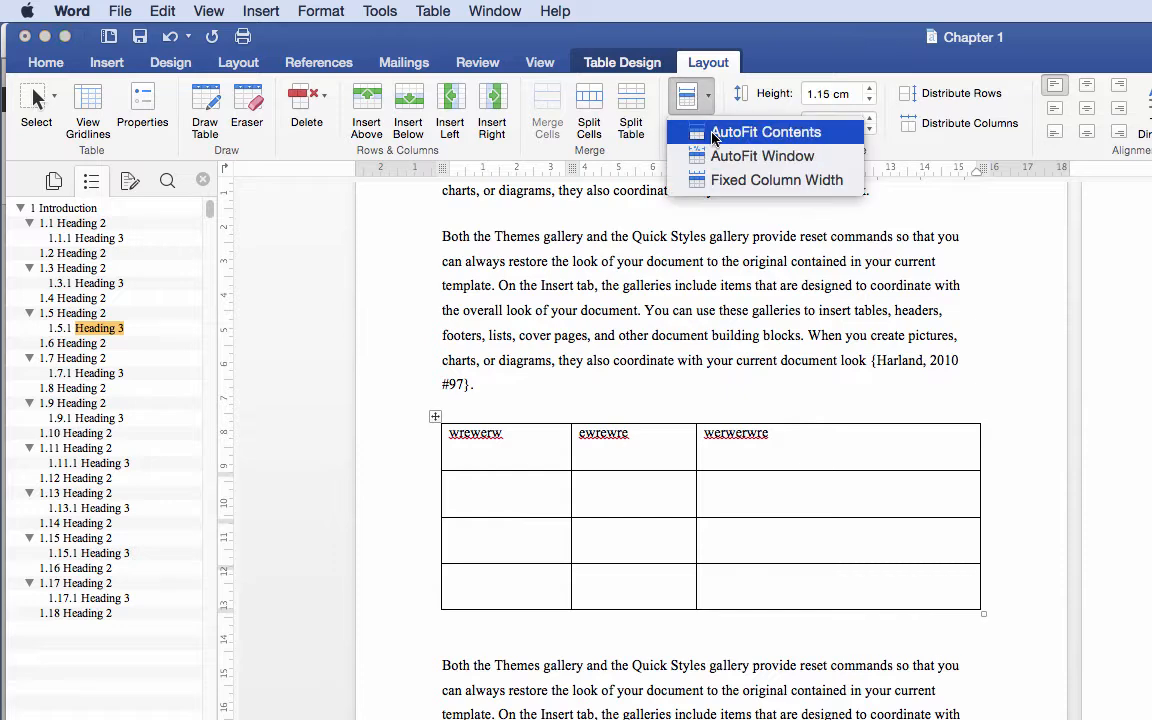
pyautogui.click(712, 136)
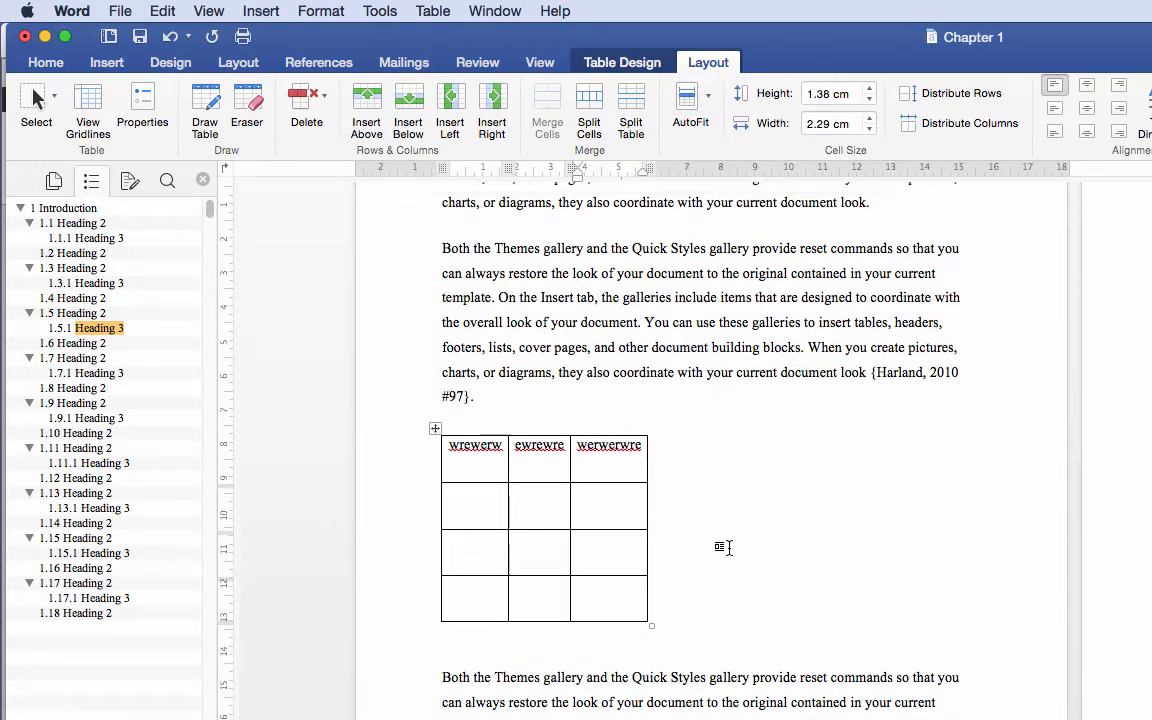
# - Widen the third column to about 8.2 cm, then shift the inner borders to enlarge the first two columns, leaving the middle one about 3.75 cm wide
pyautogui.scroll(-3, 728, 553)
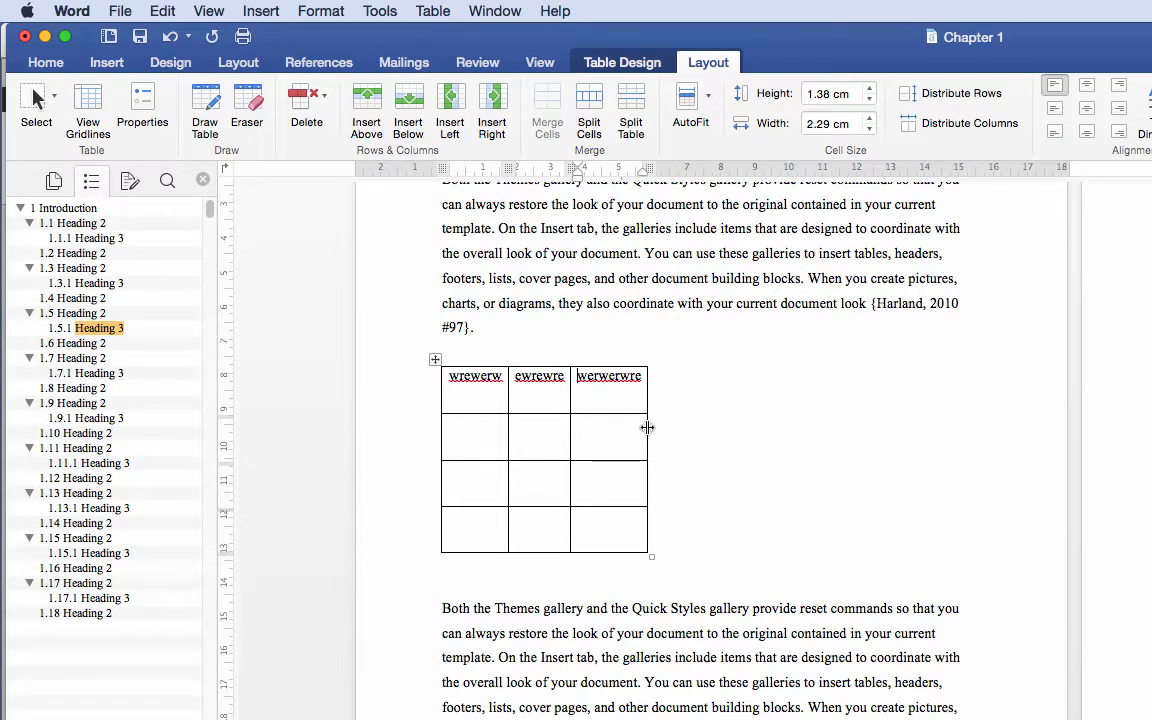
pyautogui.moveTo(646, 433); pyautogui.dragTo(848, 437)
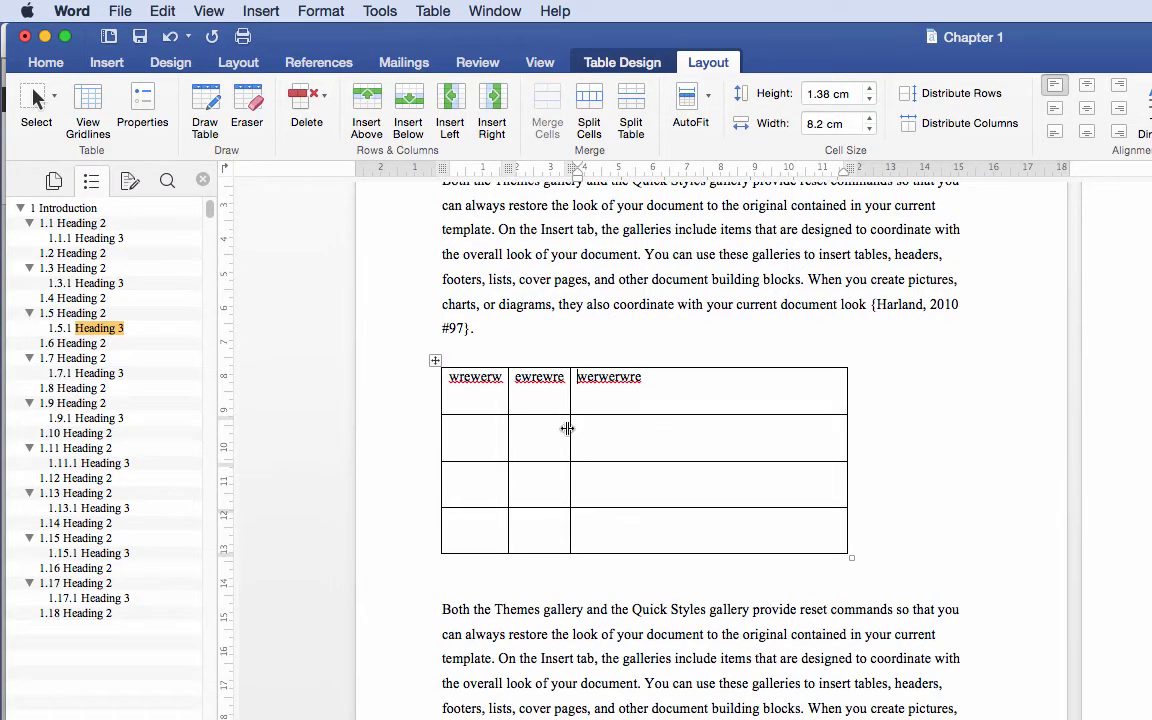
pyautogui.moveTo(575, 434); pyautogui.dragTo(682, 450)
pyautogui.click(558, 512)
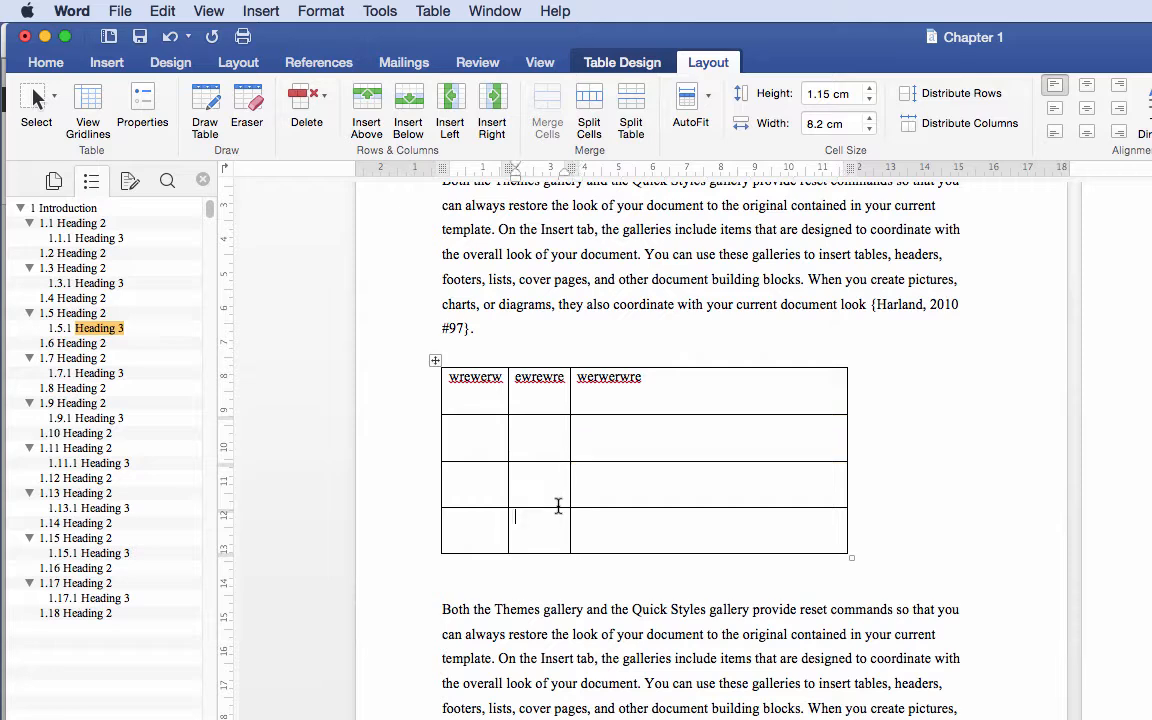
pyautogui.moveTo(571, 476); pyautogui.dragTo(684, 483)
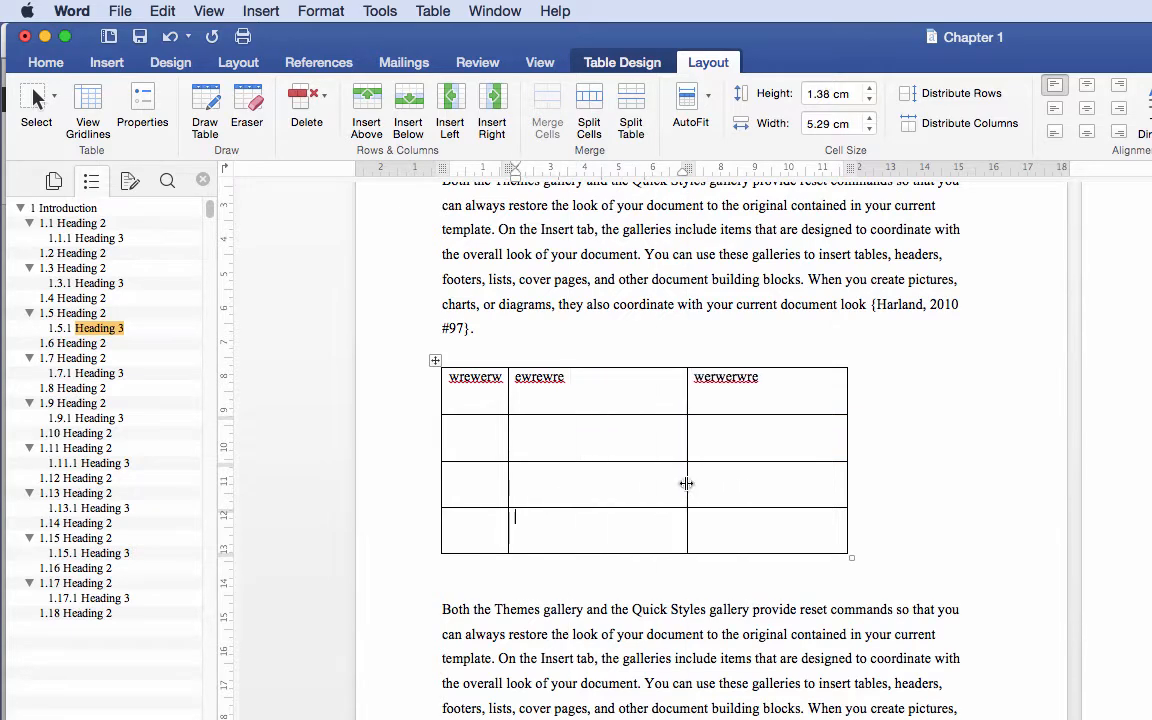
pyautogui.moveTo(505, 452); pyautogui.dragTo(560, 458)
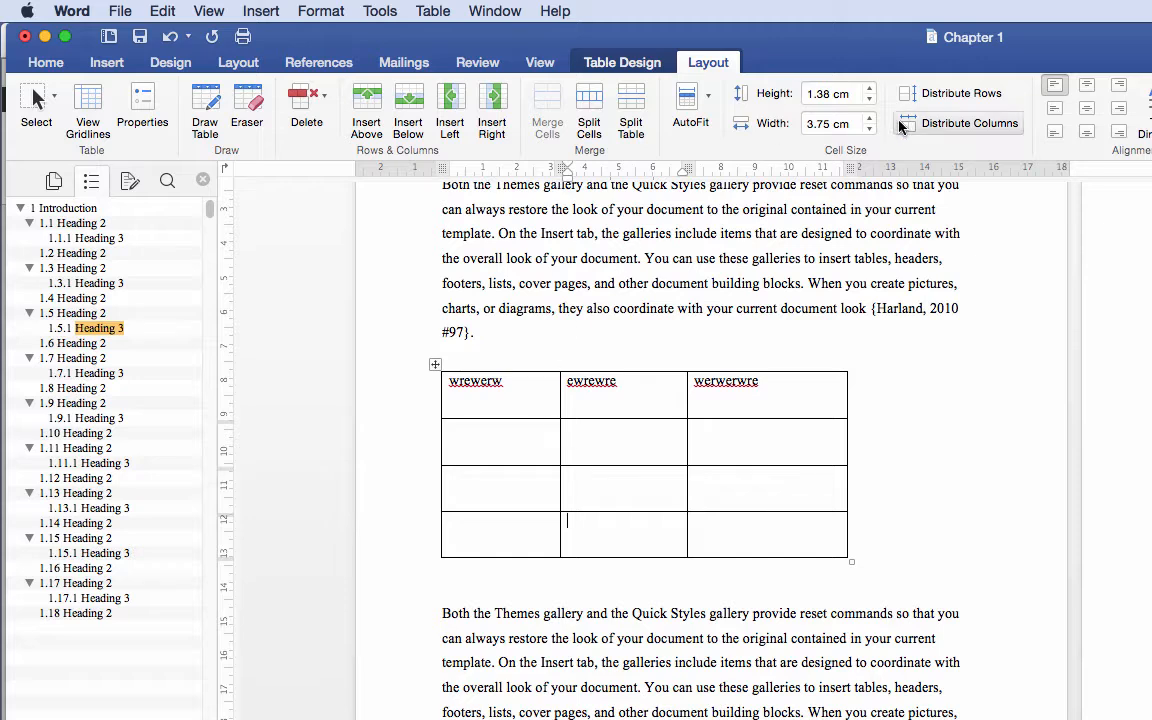
# - Distribute the table columns evenly and enter a long unbroken filler string starting with "ererwerwer" in the second row's first cell
pyautogui.click(935, 124)
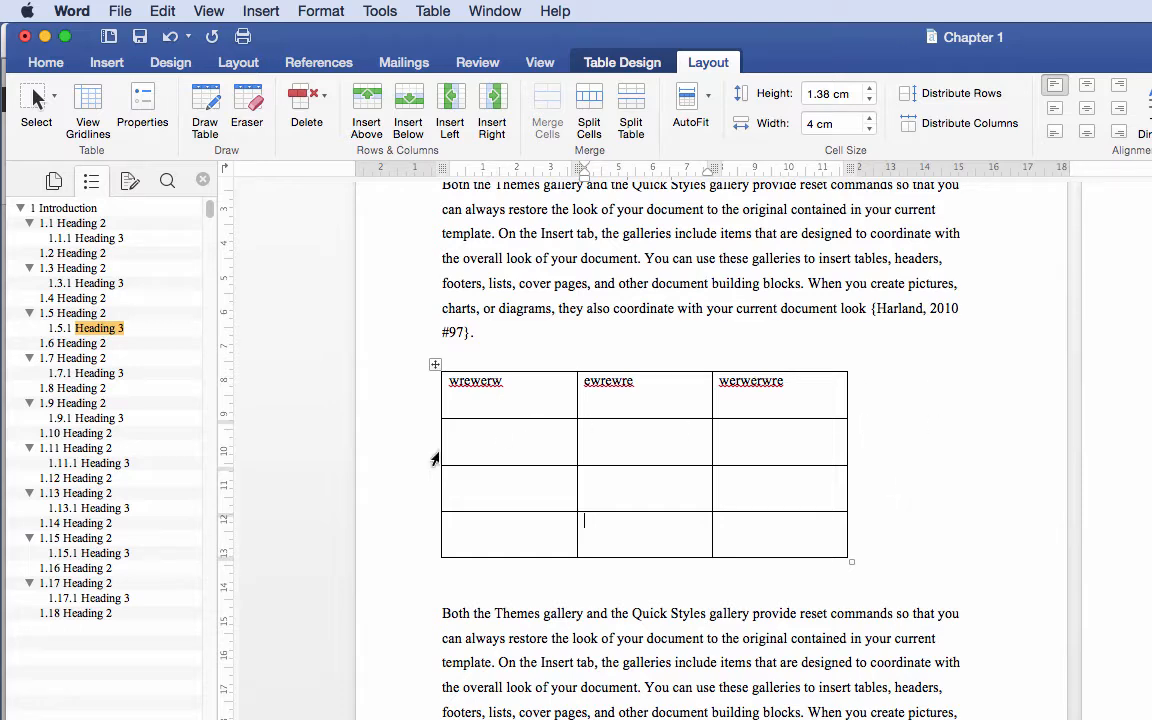
pyautogui.click(496, 437)
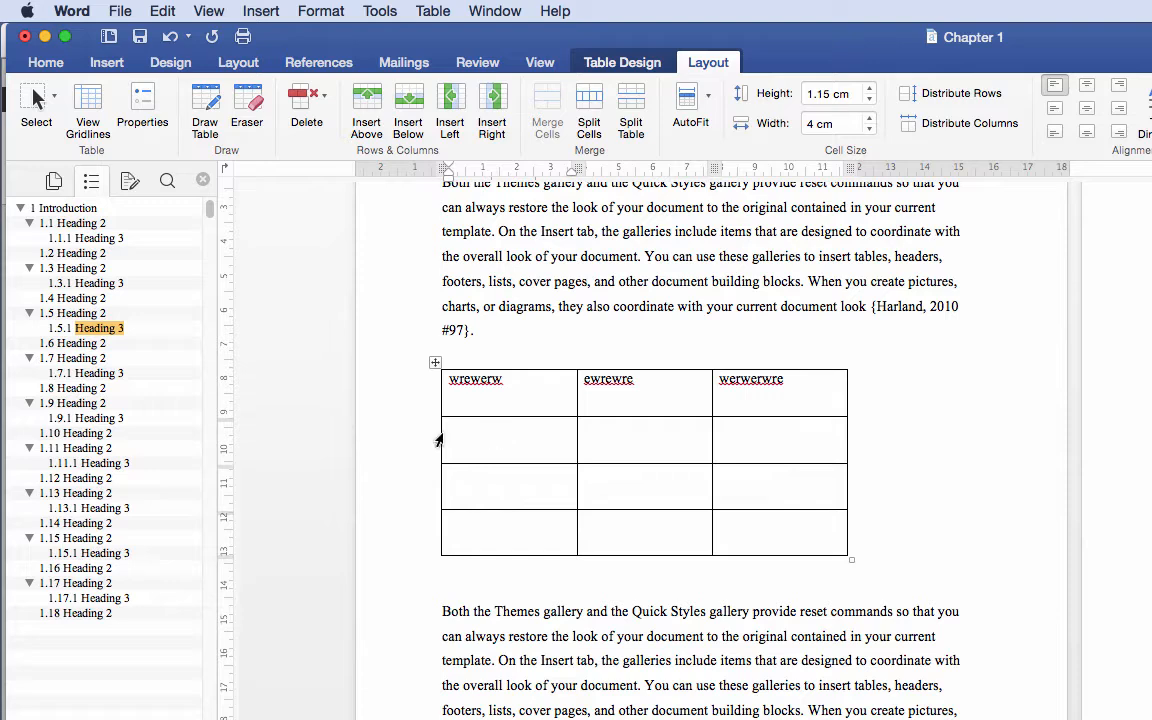
pyautogui.write('er')
pyautogui.write('erwerwerwerwrewerwerwre')
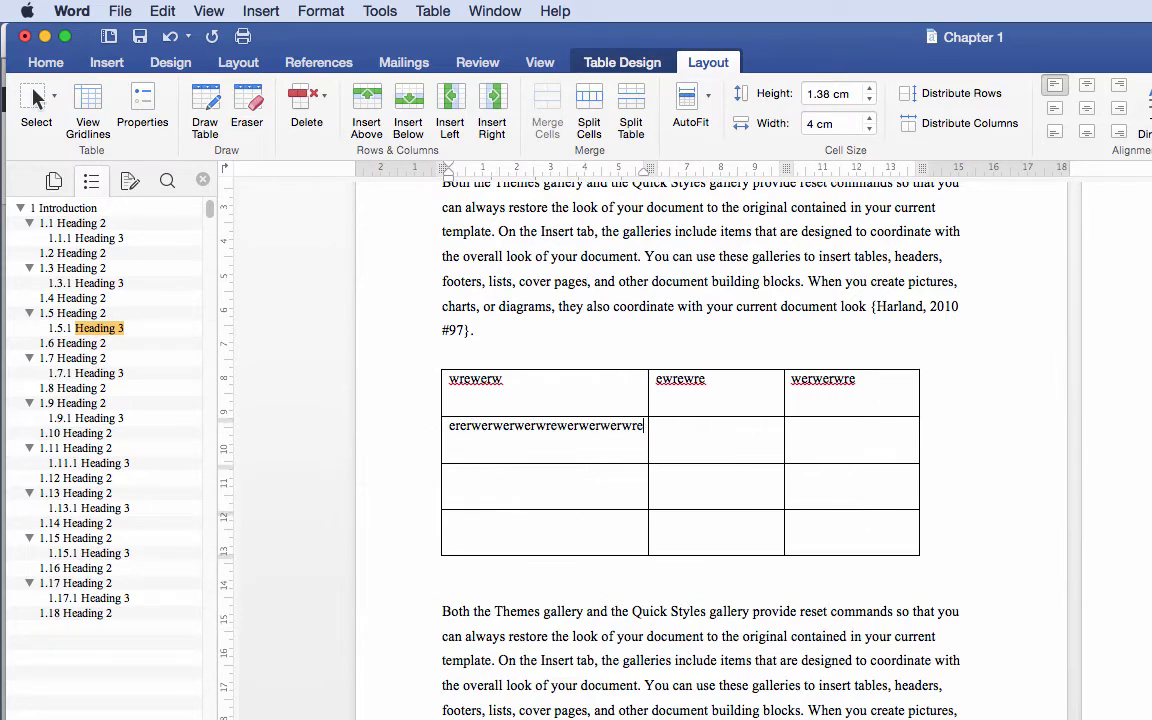
# - Shorten the filler string in the second row's first cell to "Ererwerwerw"
pyautogui.press('BackSpace')
pyautogui.press('BackSpace')
pyautogui.press('BackSpace')
pyautogui.press('BackSpace')
pyautogui.press('BackSpace')
pyautogui.press('BackSpace')
pyautogui.press('BackSpace')
pyautogui.press('BackSpace')
pyautogui.press('BackSpace')
pyautogui.press('BackSpace')
pyautogui.press('BackSpace')
pyautogui.press('BackSpace')
pyautogui.press('BackSpace')
pyautogui.press('BackSpace')
pyautogui.press('BackSpace')
pyautogui.press('BackSpace')
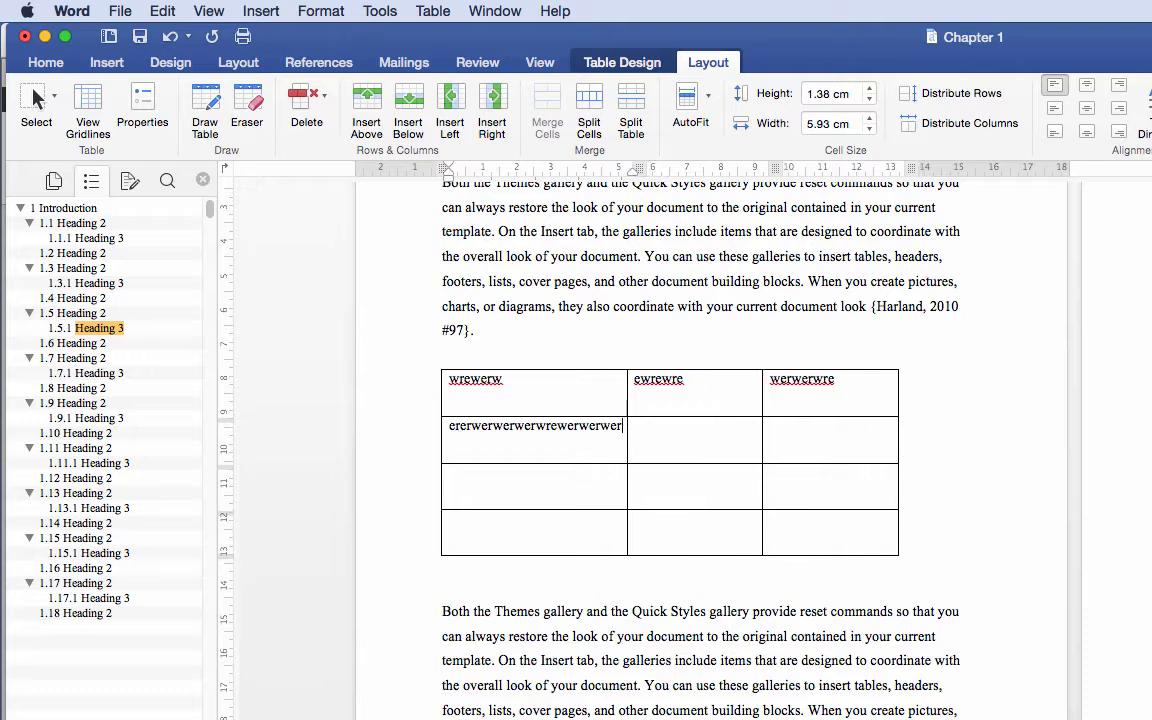
pyautogui.press('BackSpace')
# - Add a second long unbroken word starting with "erwerwerwer" after "Ererwerwerw" in the same cell
pyautogui.write('erwer')
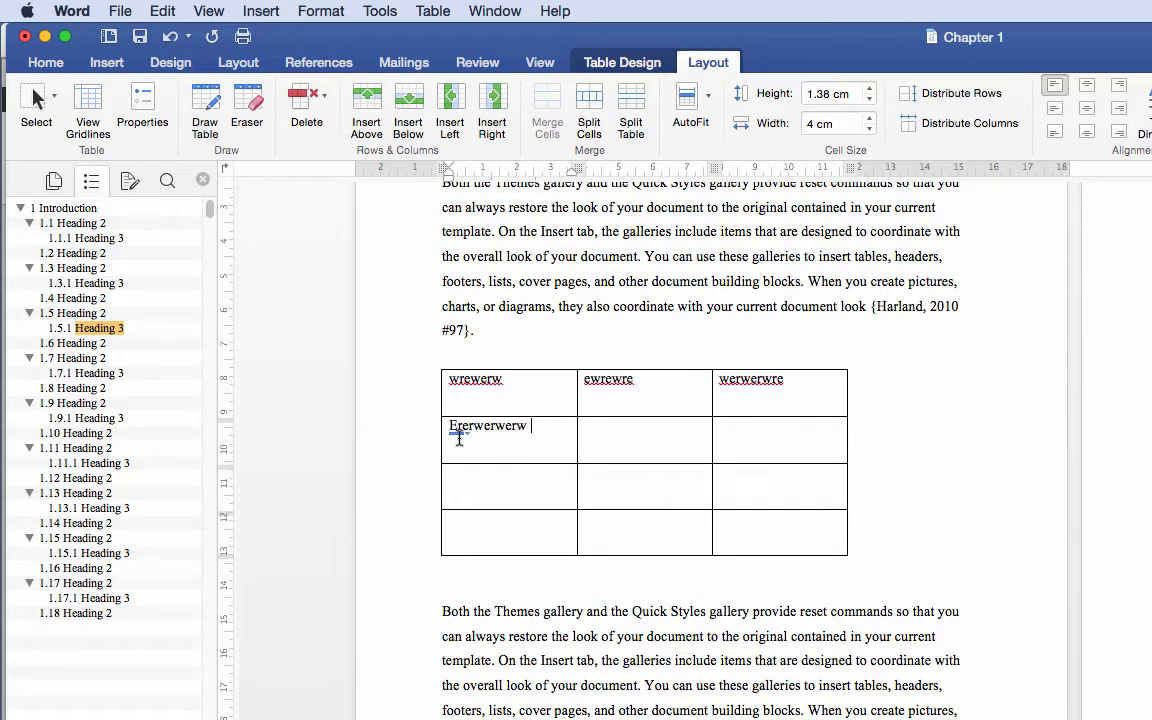
pyautogui.write('werwerwer')
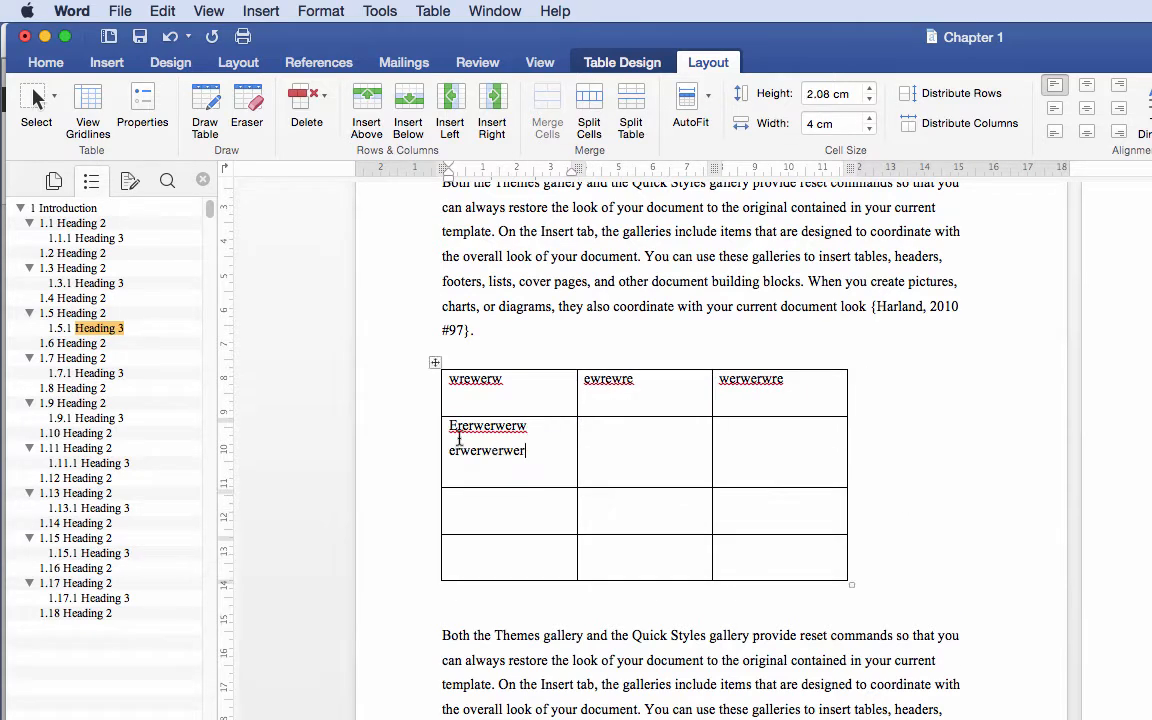
pyautogui.write('etertertertetr')
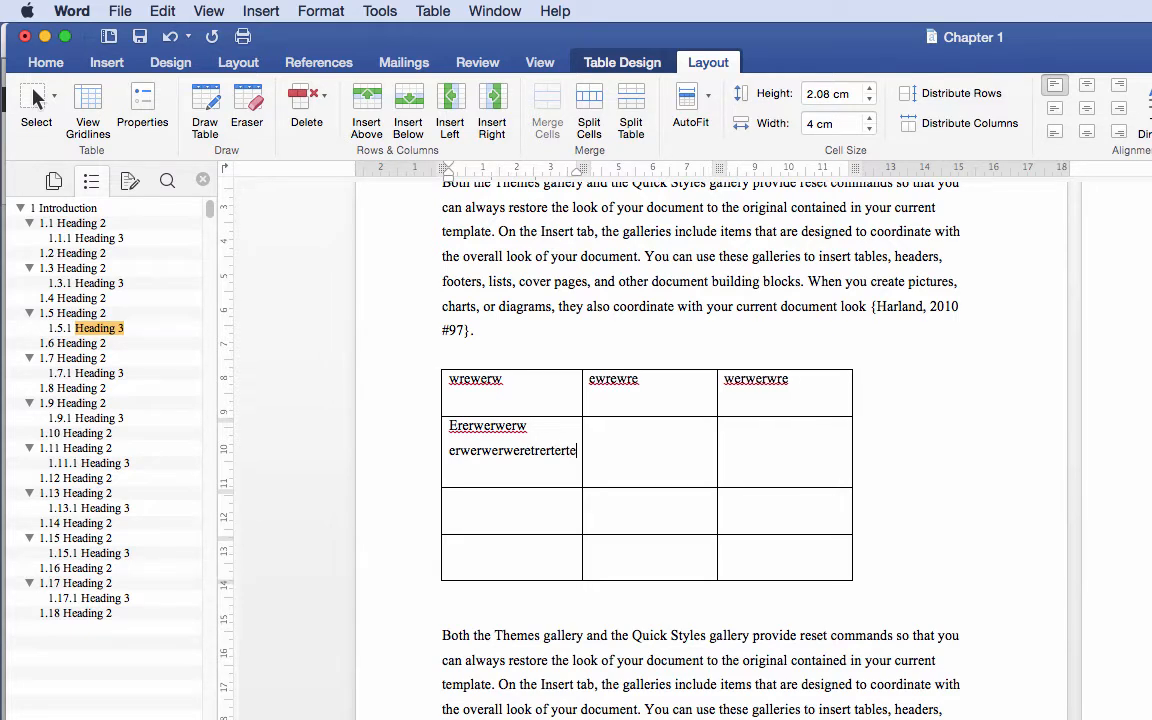
# - Delete the second word from the cell and shorten the remaining text to "Ererwerwe"
pyautogui.press('BackSpace')
pyautogui.press('BackSpace')
pyautogui.press('BackSpace')
pyautogui.press('BackSpace')
pyautogui.press('BackSpace')
pyautogui.press('BackSpace')
pyautogui.press('BackSpace')
pyautogui.press('BackSpace')
pyautogui.press('BackSpace')
pyautogui.press('BackSpace')
pyautogui.press('BackSpace')
pyautogui.press('BackSpace')
pyautogui.press('BackSpace')
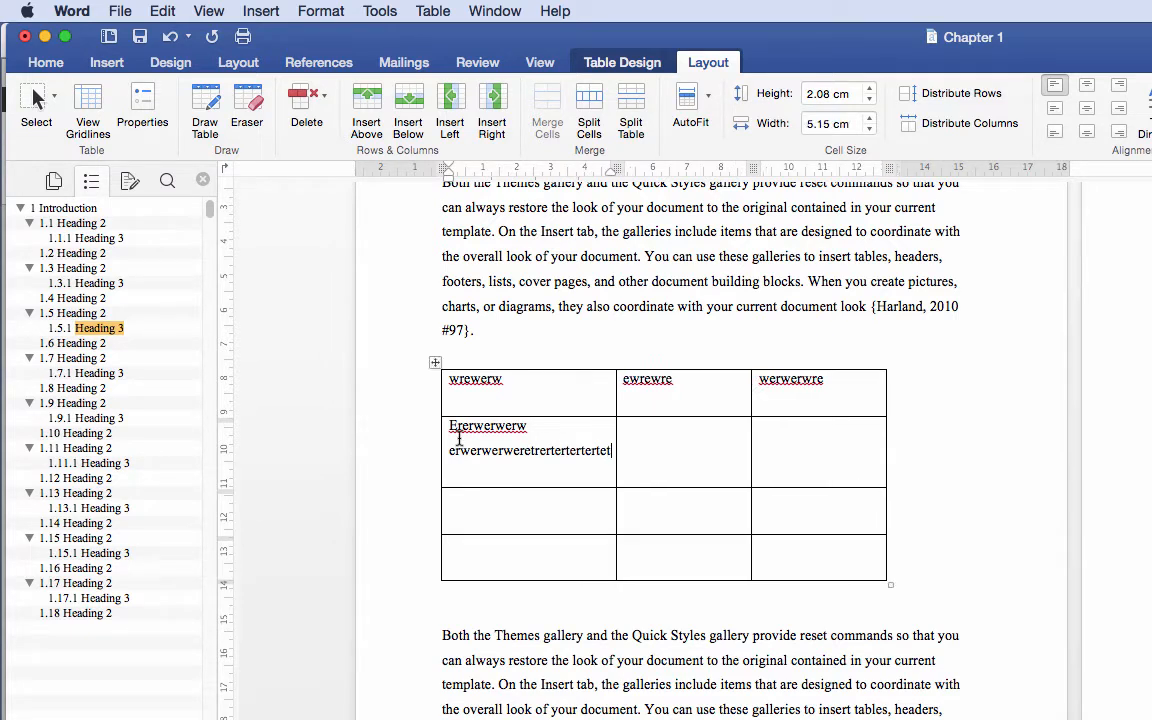
pyautogui.press('BackSpace')
pyautogui.press('BackSpace')
pyautogui.press('BackSpace')
pyautogui.press('BackSpace')
pyautogui.press('BackSpace')
pyautogui.press('BackSpace')
pyautogui.press('BackSpace')
pyautogui.press('BackSpace')
pyautogui.press('BackSpace')
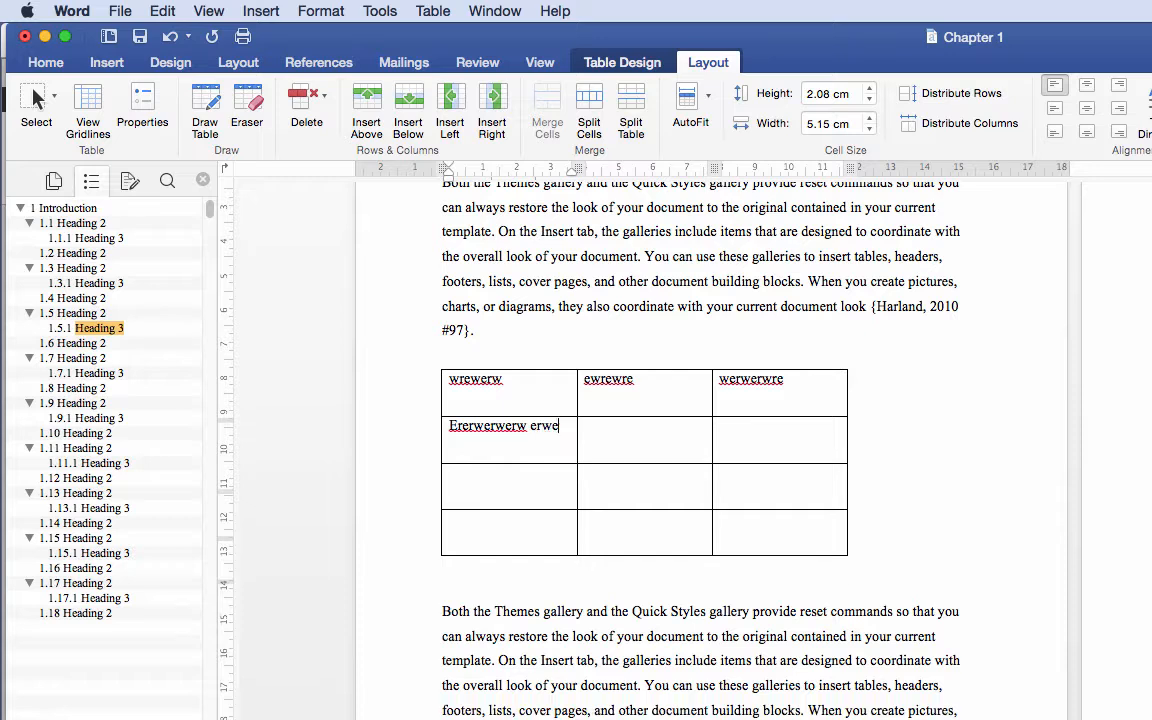
pyautogui.press('BackSpace')
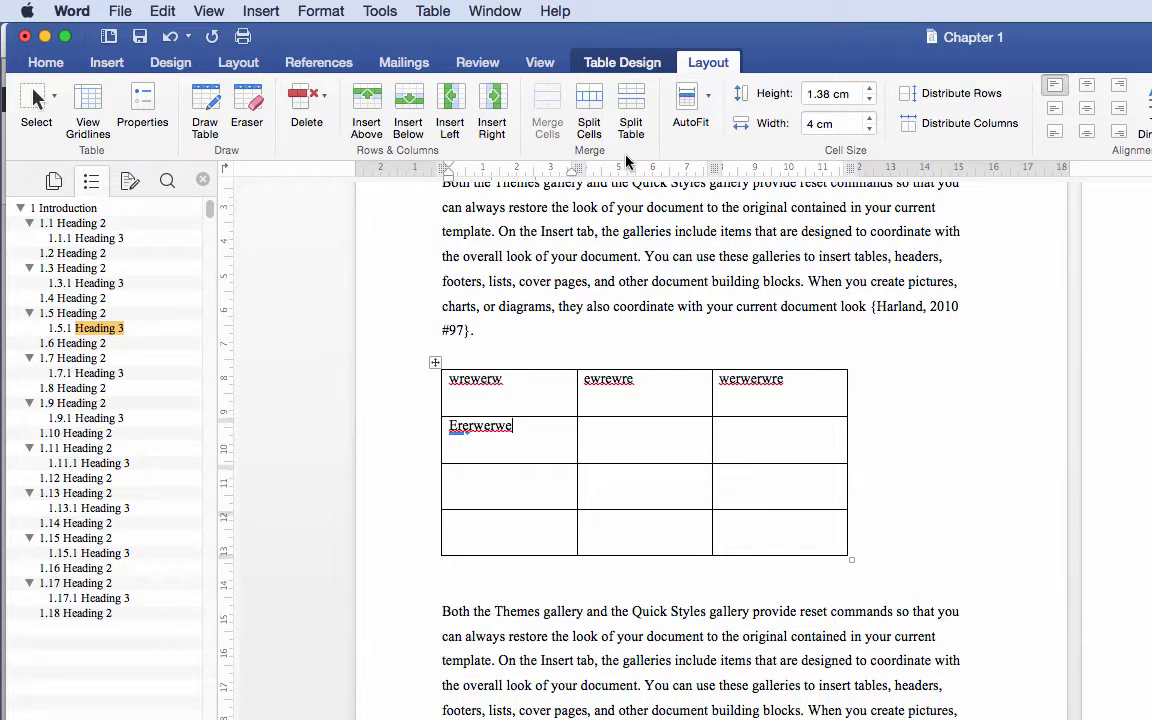
# - Set the table to Fixed Column Width and append "rtyrtyrtyrtyrtyrtyrtyrtyytrr" to the text in the second row's first cell
pyautogui.click(696, 108)
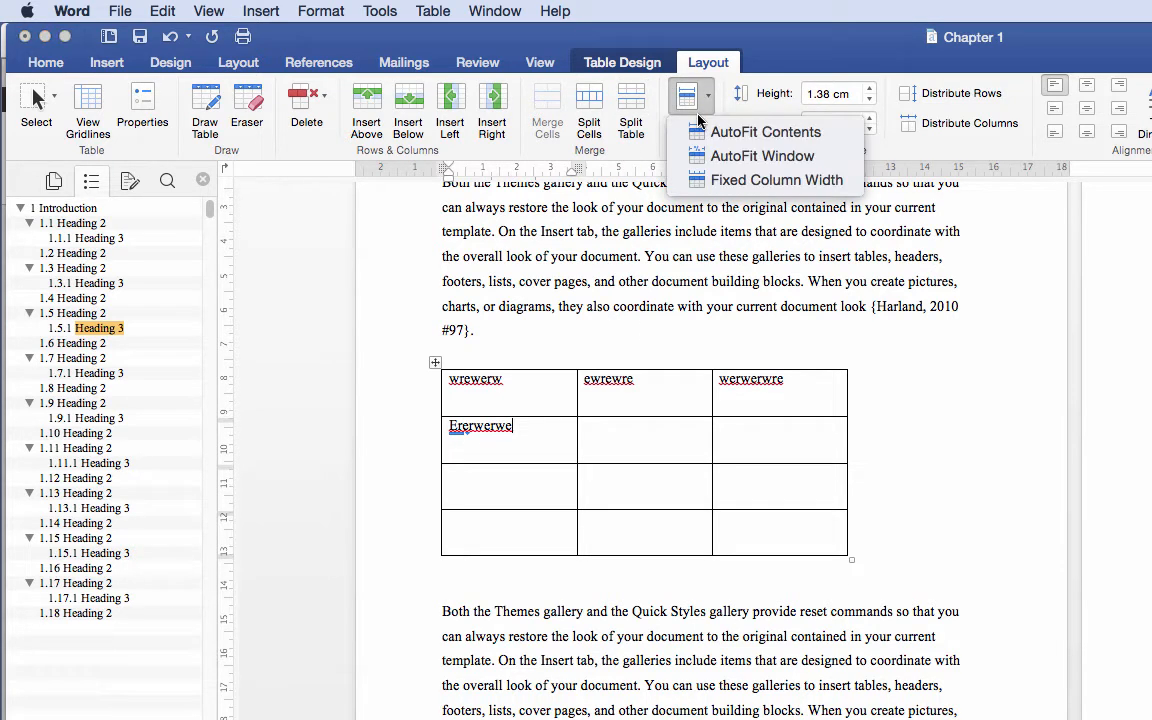
pyautogui.click(735, 183)
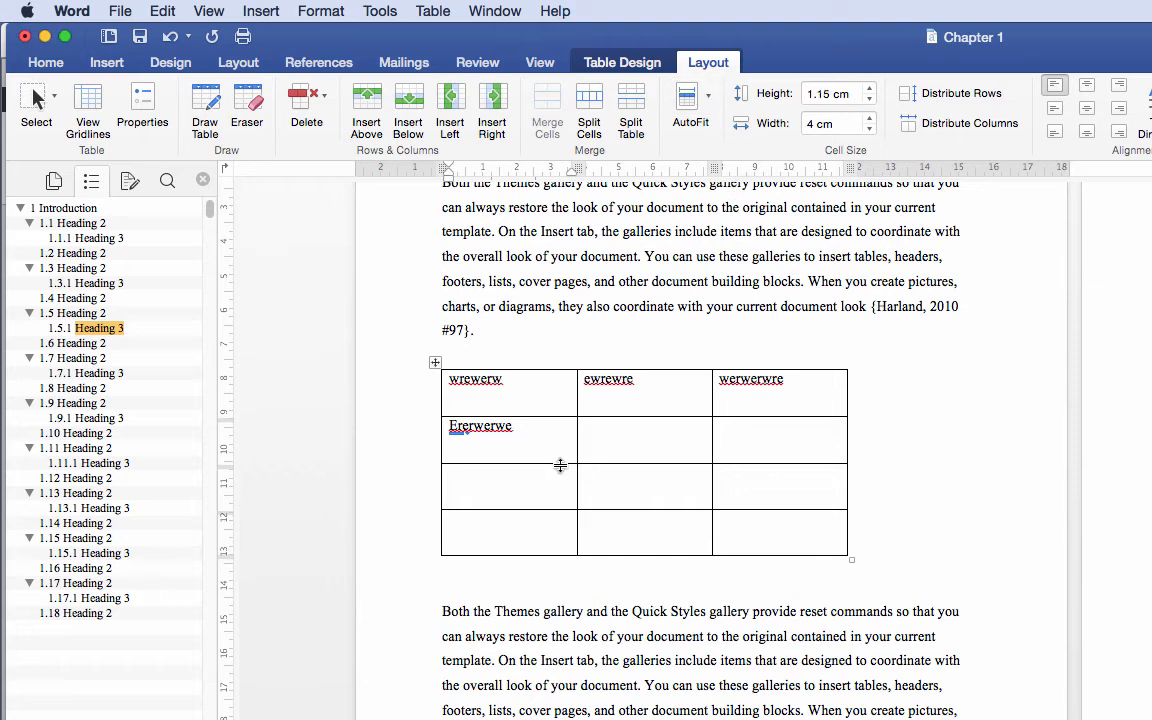
pyautogui.write('rtyrtyrtyrtyrtyrty')
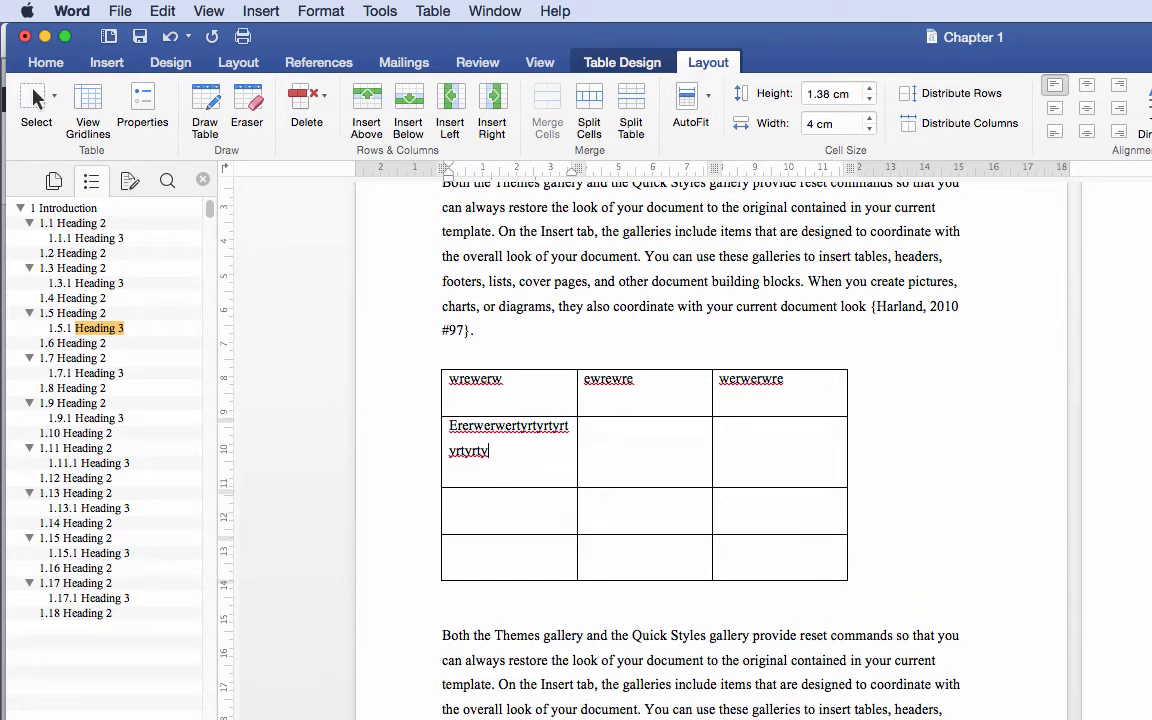
pyautogui.write('rtyrtyytrr')
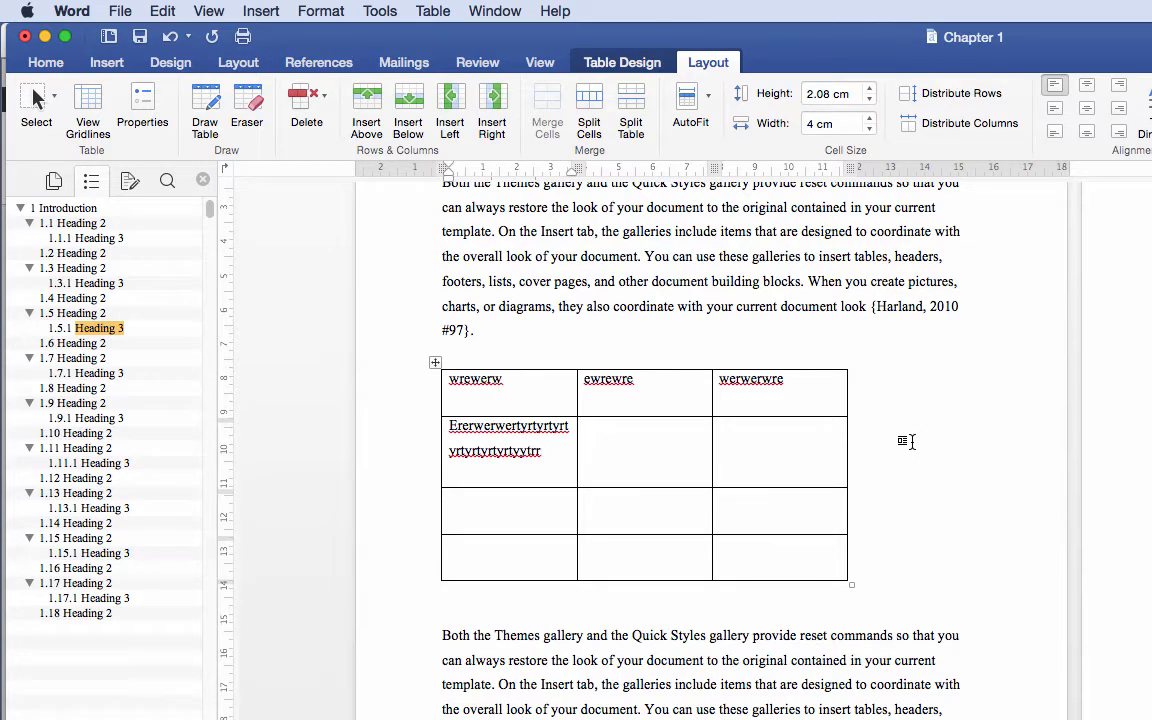
# - Move the whole table up and to the right, into the paragraph text at the beginning of the page
pyautogui.scroll(1, 905, 447)
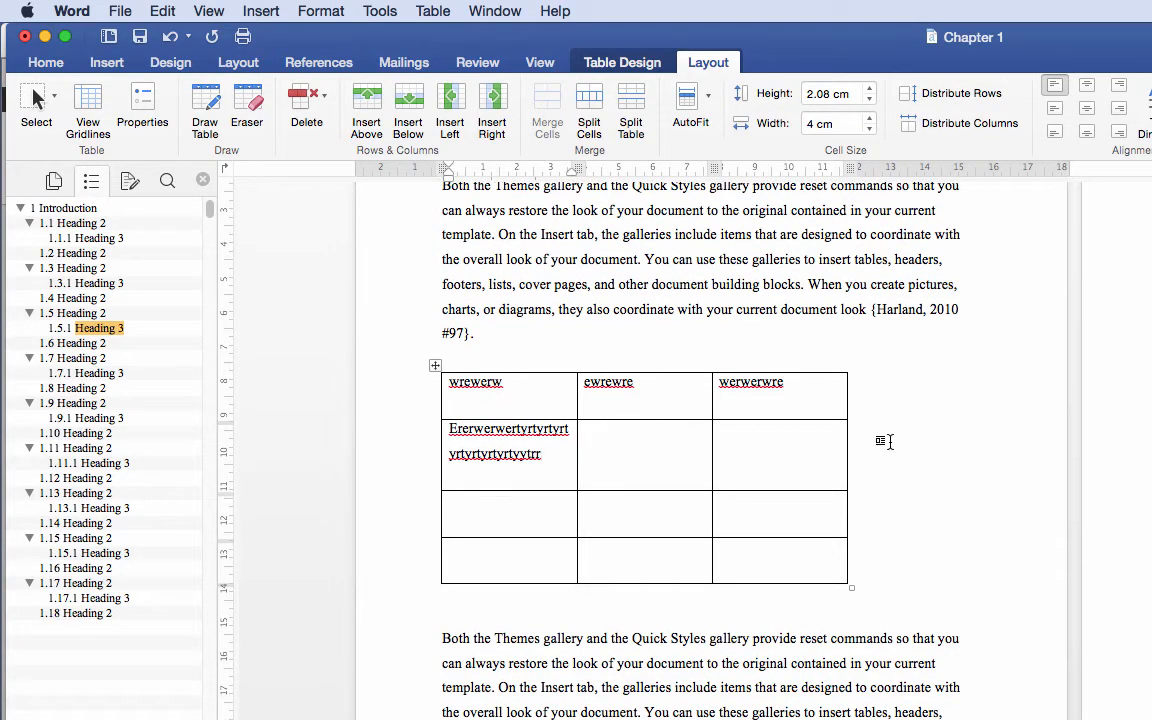
pyautogui.scroll(-1, 870, 436)
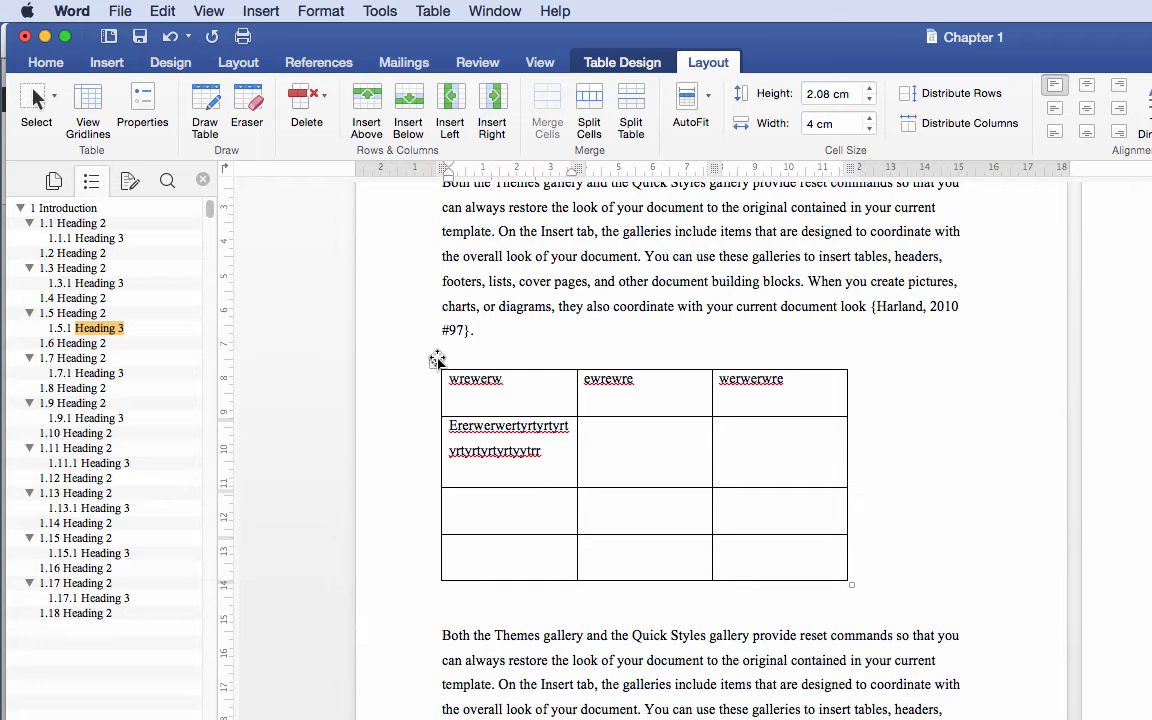
pyautogui.scroll(1, 434, 362)
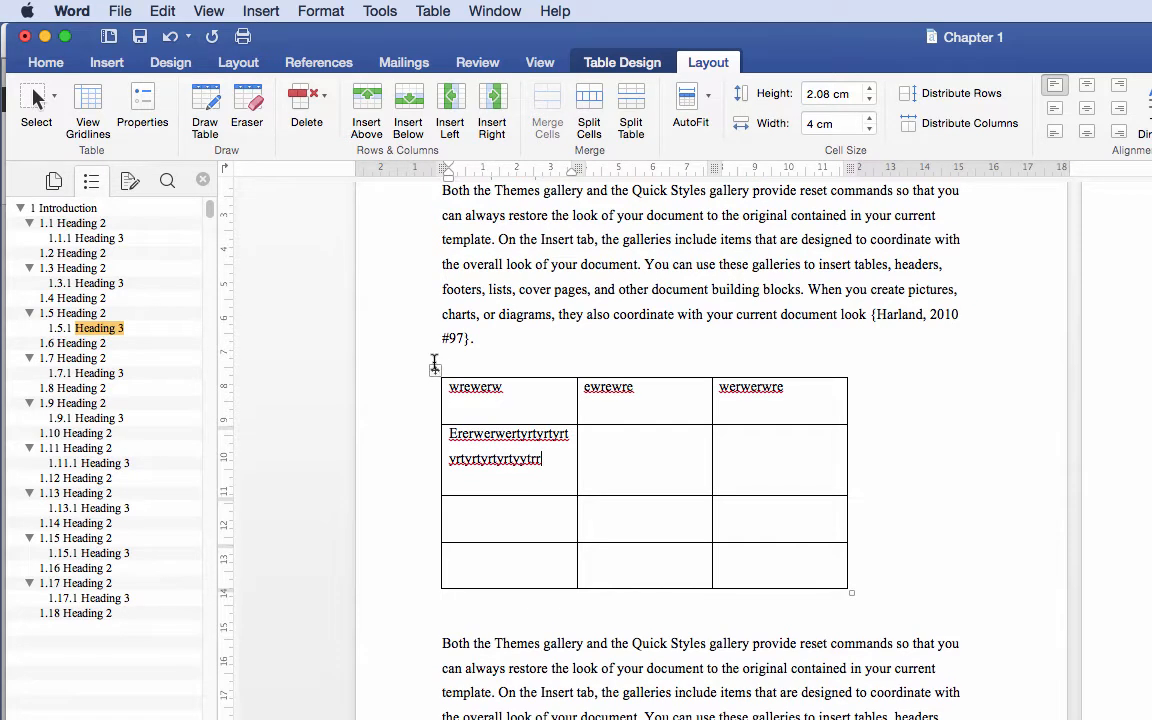
pyautogui.click(434, 367)
pyautogui.moveTo(434, 367); pyautogui.dragTo(523, 380)
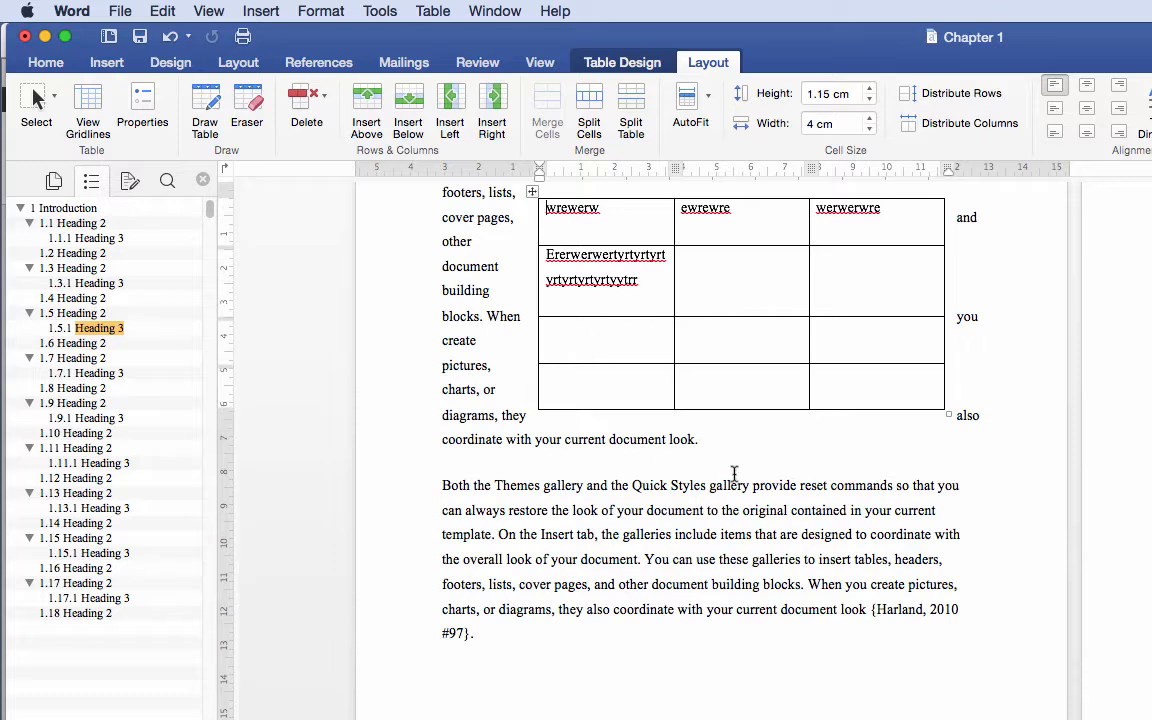
# - Move the table back below the paragraph ending in "{Harland, 2010 #97}" and set its text wrapping to None
pyautogui.scroll(2, 740, 473)
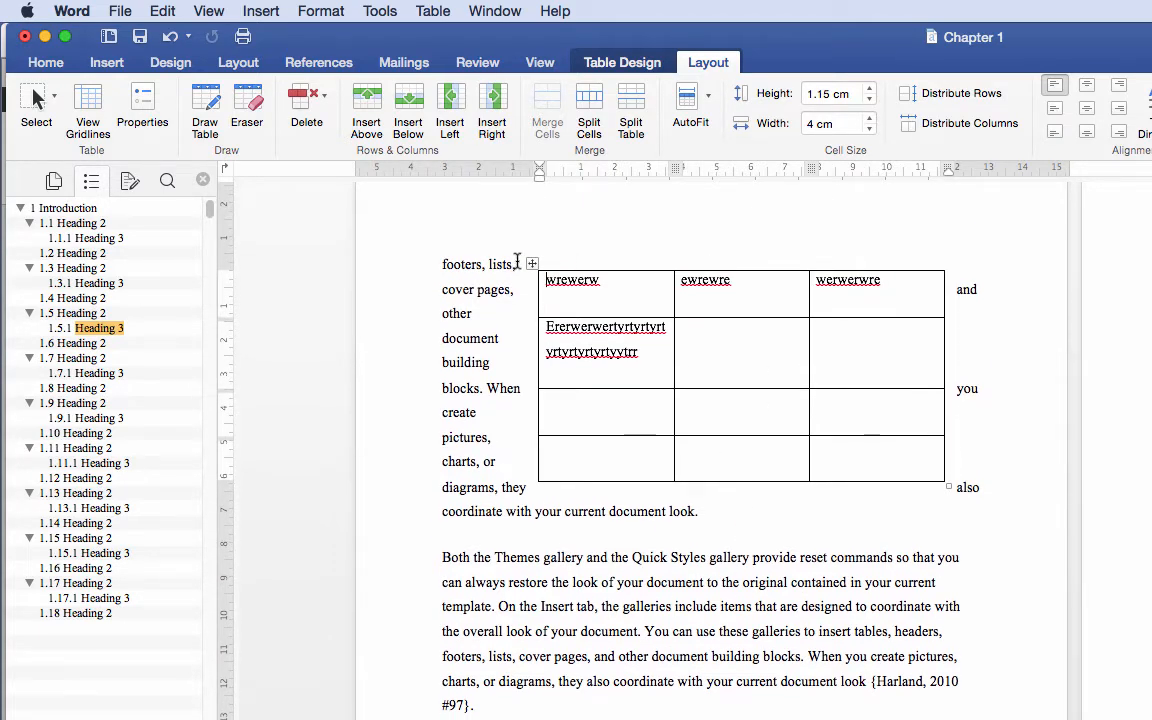
pyautogui.moveTo(531, 263); pyautogui.dragTo(513, 509)
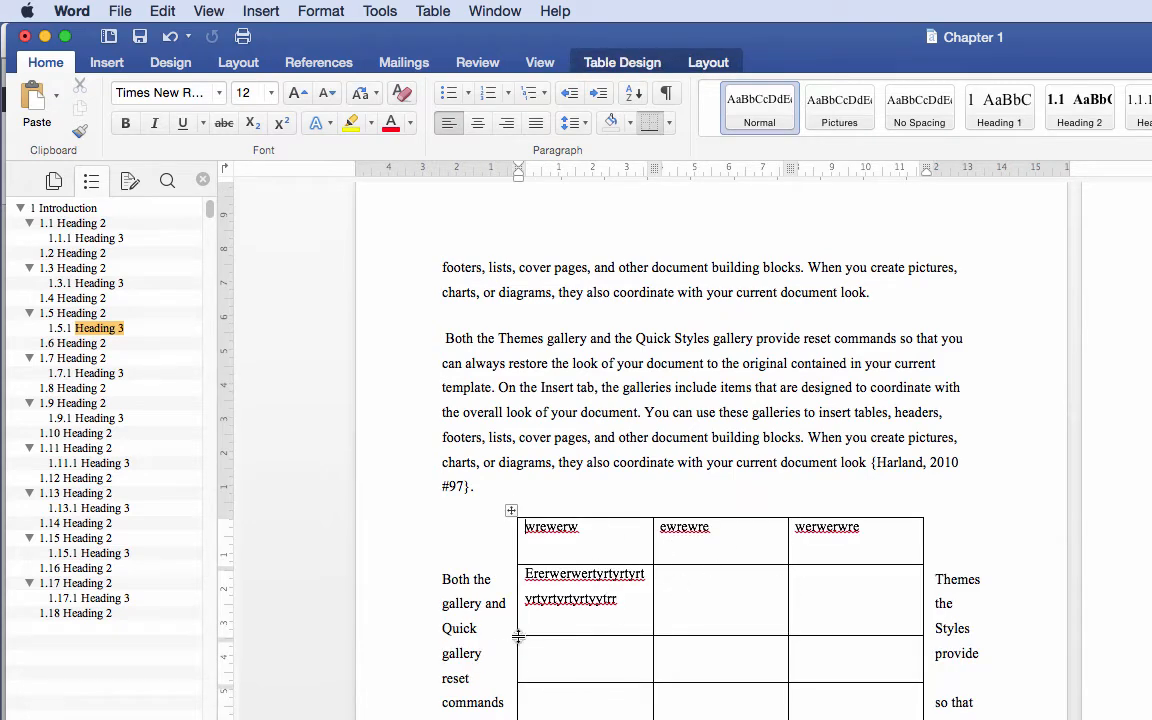
pyautogui.scroll(-1, 524, 638)
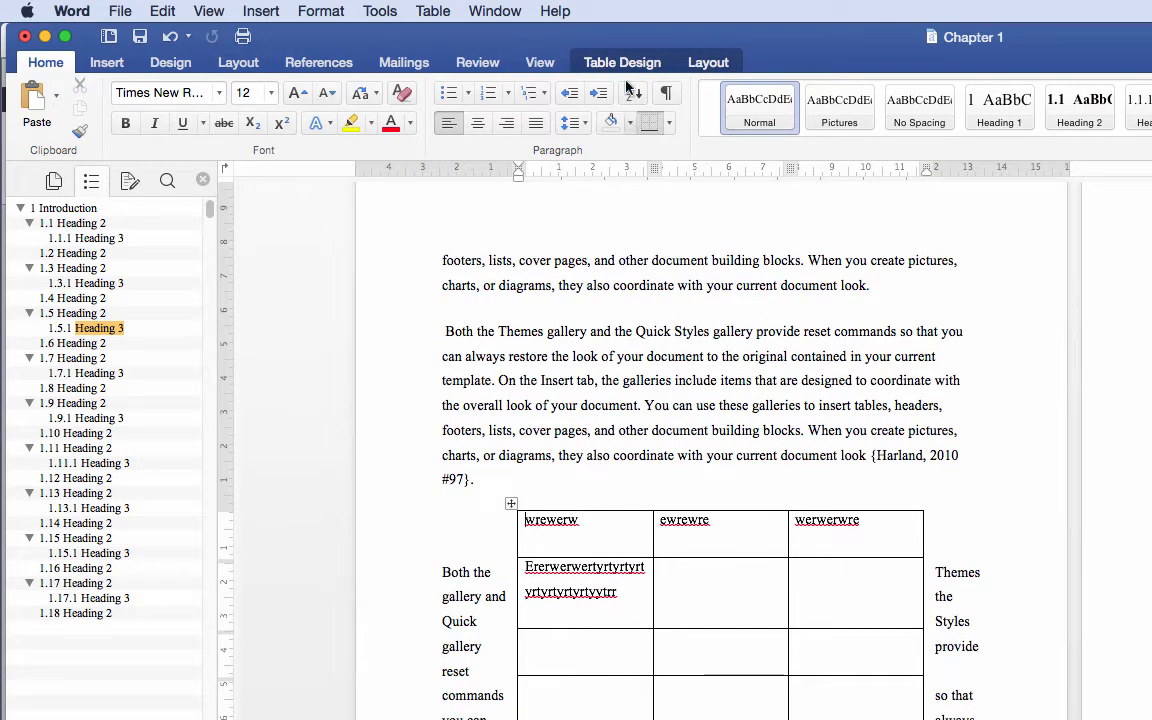
pyautogui.click(708, 64)
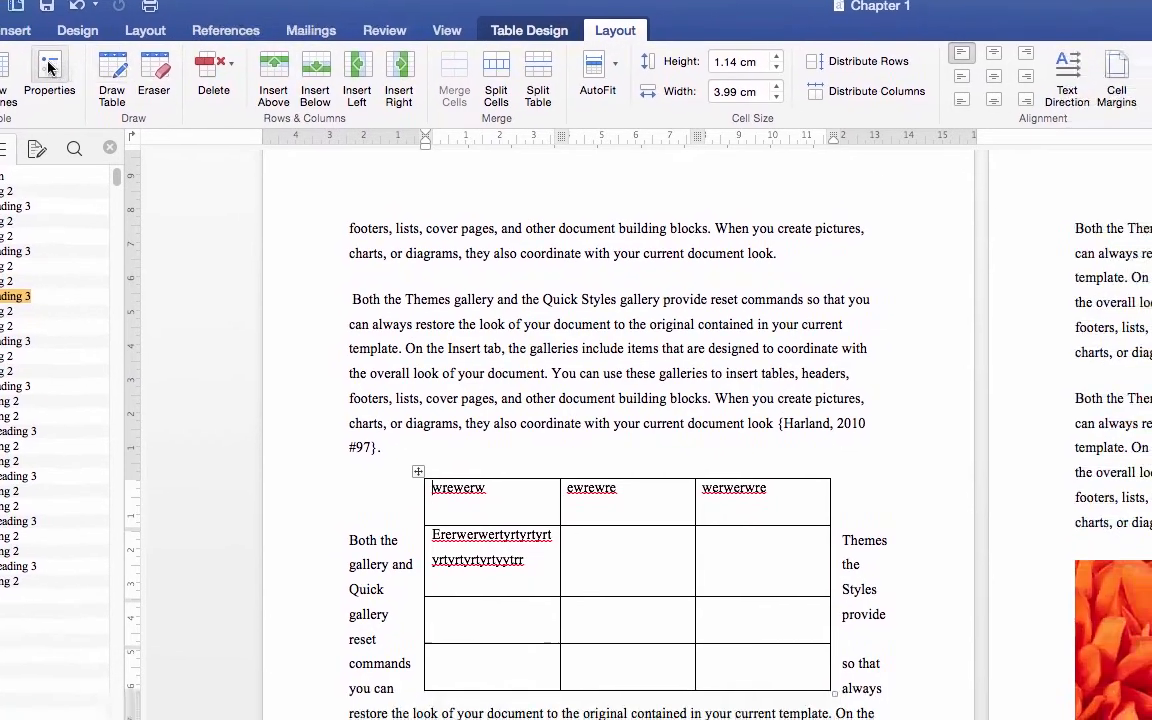
pyautogui.click(48, 67)
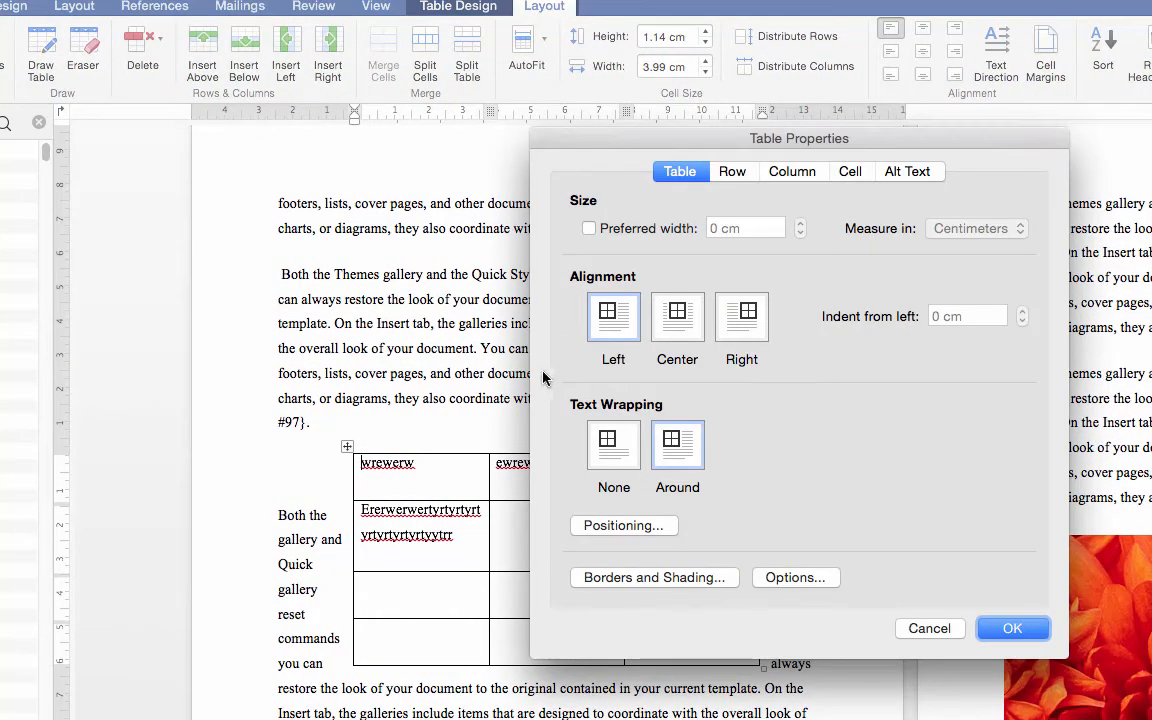
pyautogui.click(613, 444)
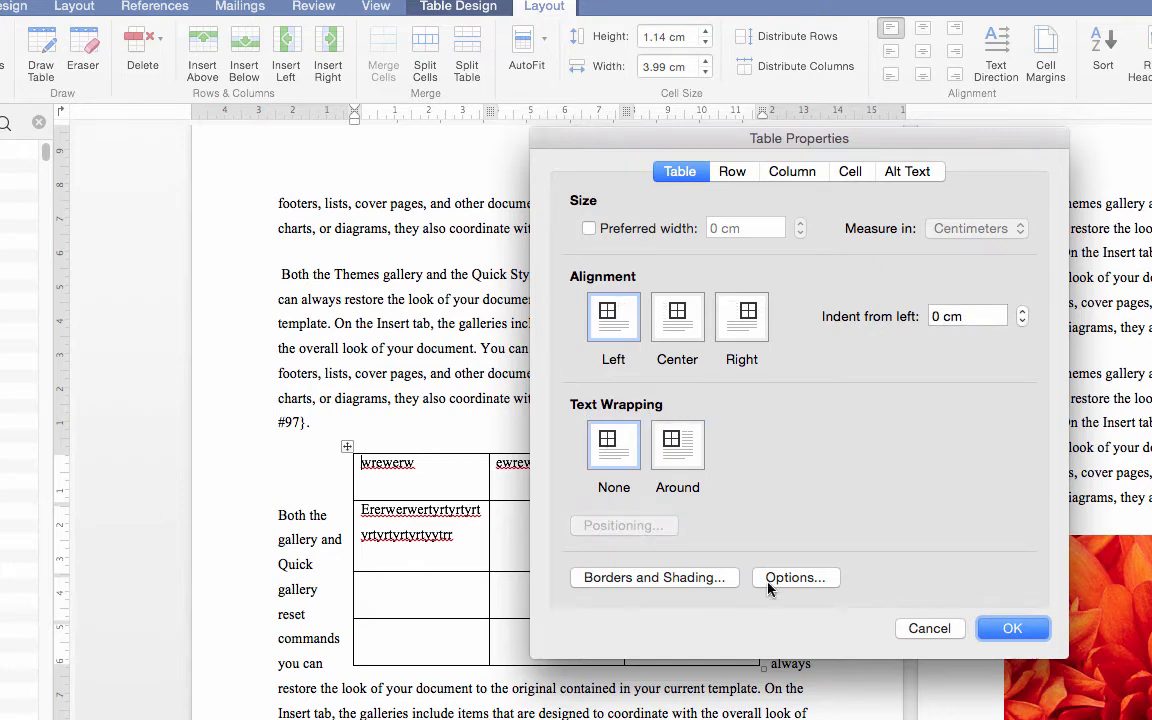
pyautogui.click(1000, 630)
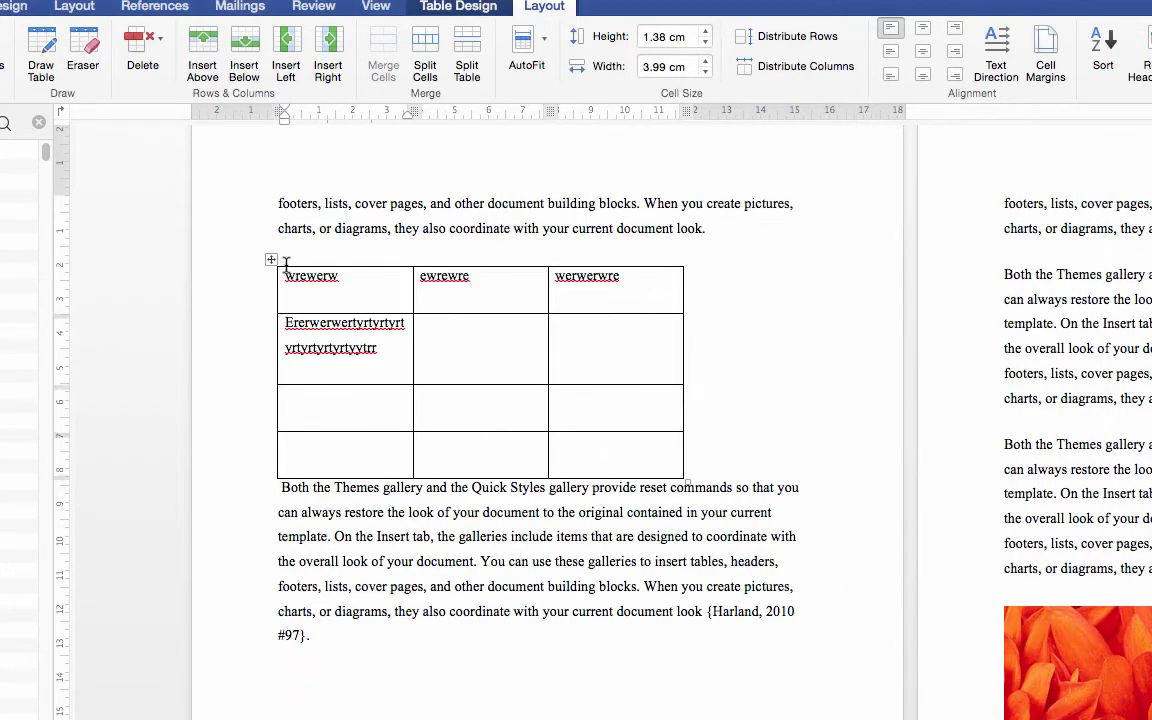
# - Move the table below the "Both the Themes gallery" paragraph again and reset its text wrapping to None
pyautogui.moveTo(271, 260); pyautogui.dragTo(273, 650)
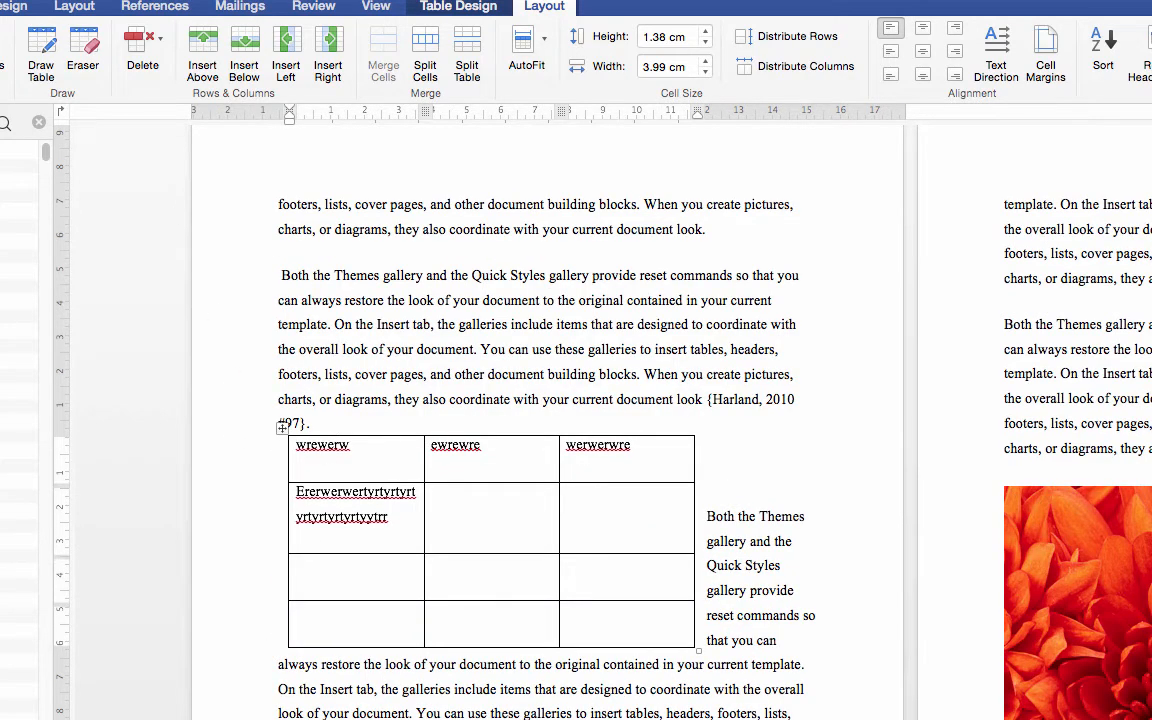
pyautogui.click(2, 60)
pyautogui.click(615, 442)
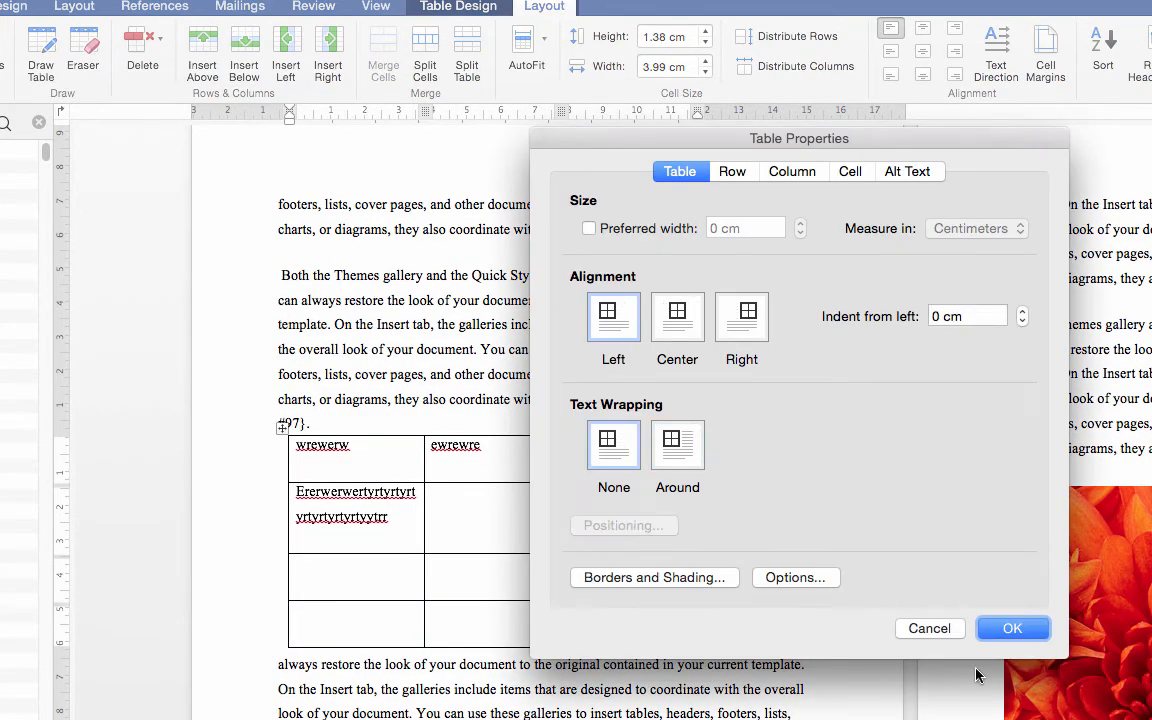
pyautogui.click(1016, 627)
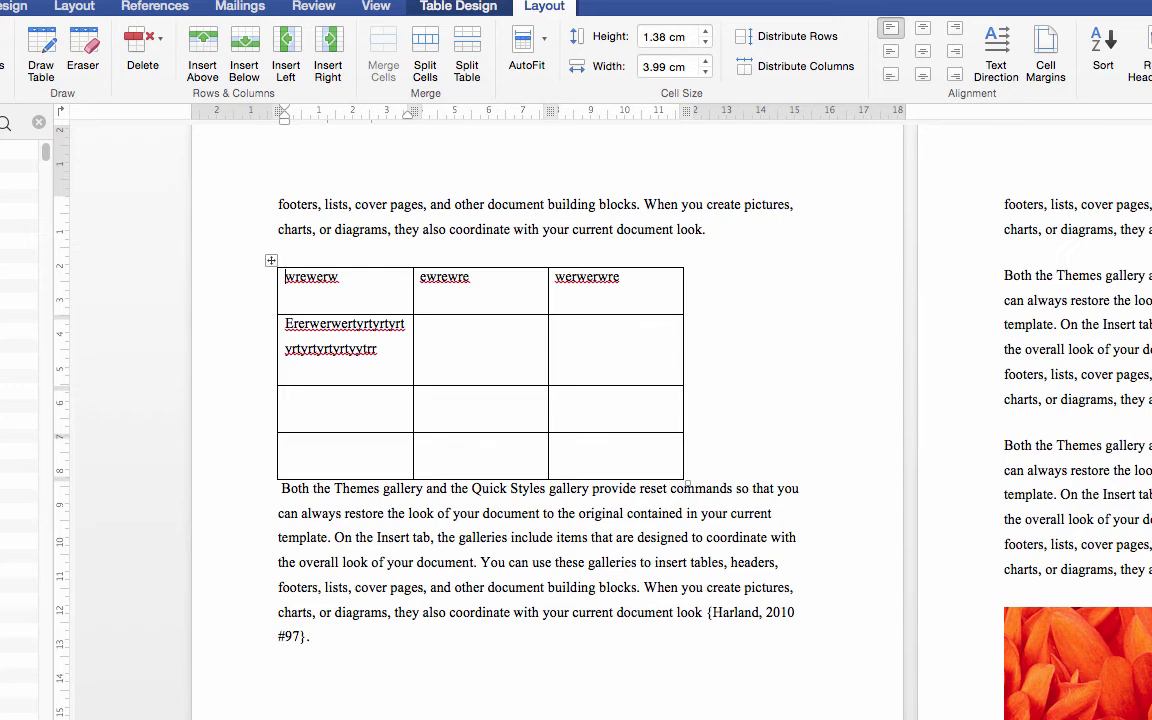
# - Move the "Both the Themes gallery" paragraph from below the table to above it and remove the blank line before the table
pyautogui.click(708, 229)
pyautogui.press('Return')
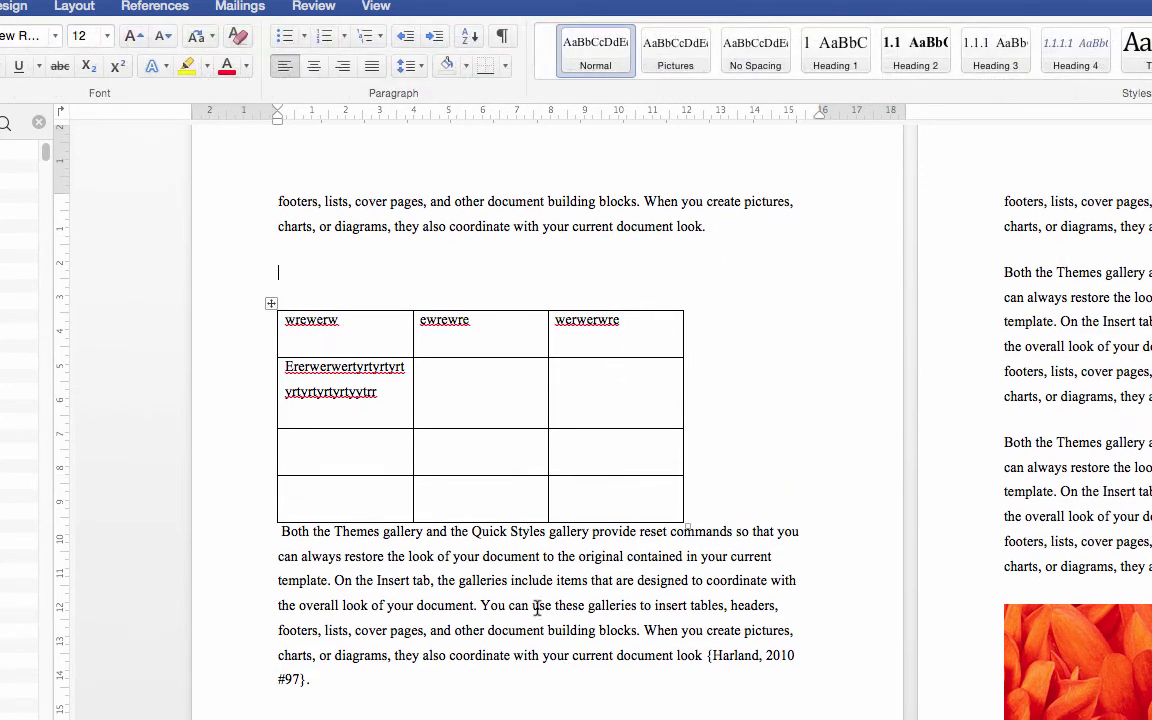
pyautogui.moveTo(347, 676); pyautogui.dragTo(255, 540)
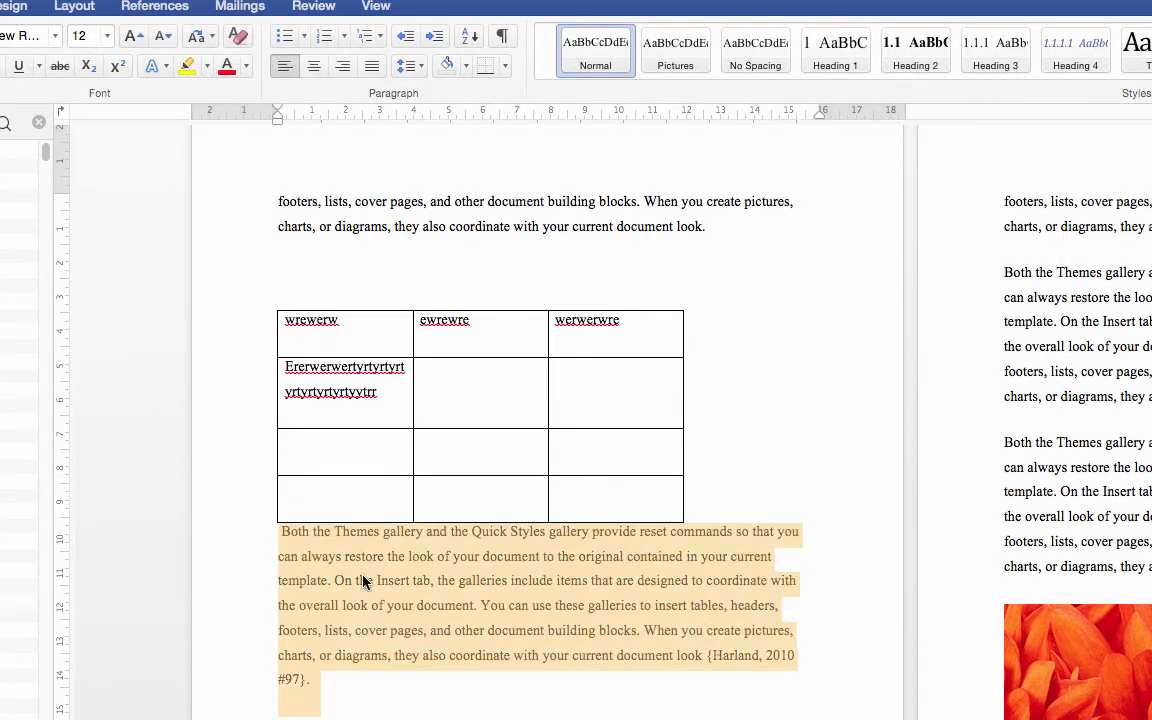
pyautogui.moveTo(365, 582); pyautogui.dragTo(300, 272)
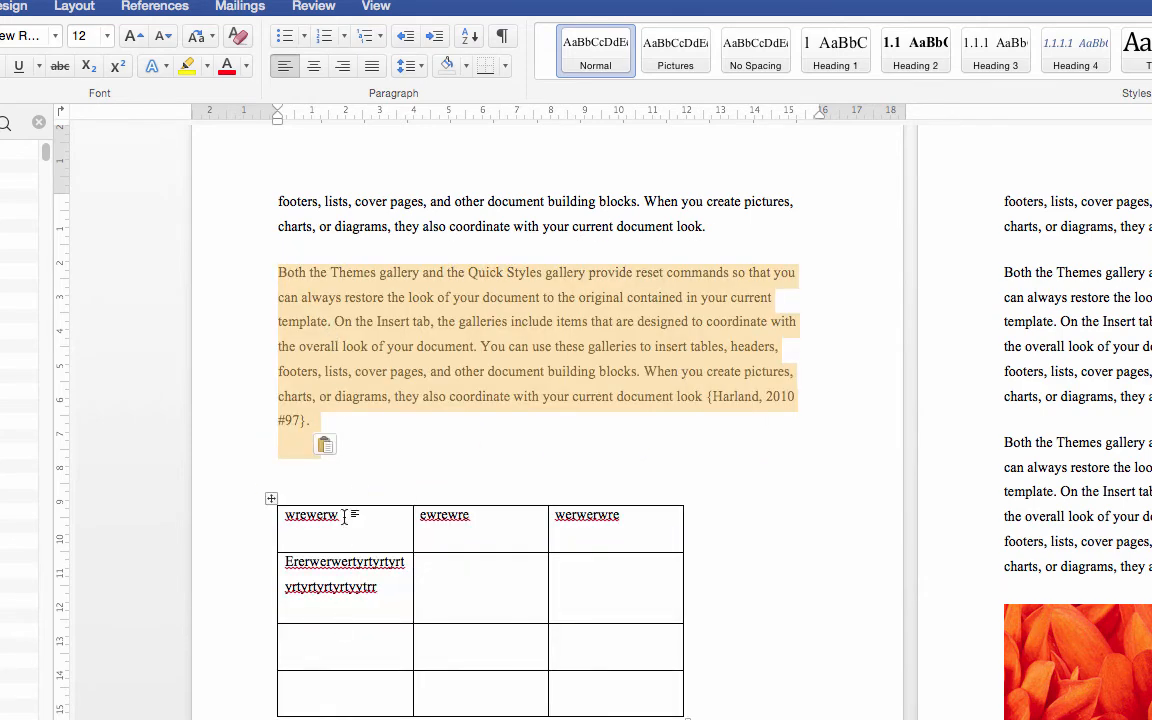
pyautogui.click(342, 478)
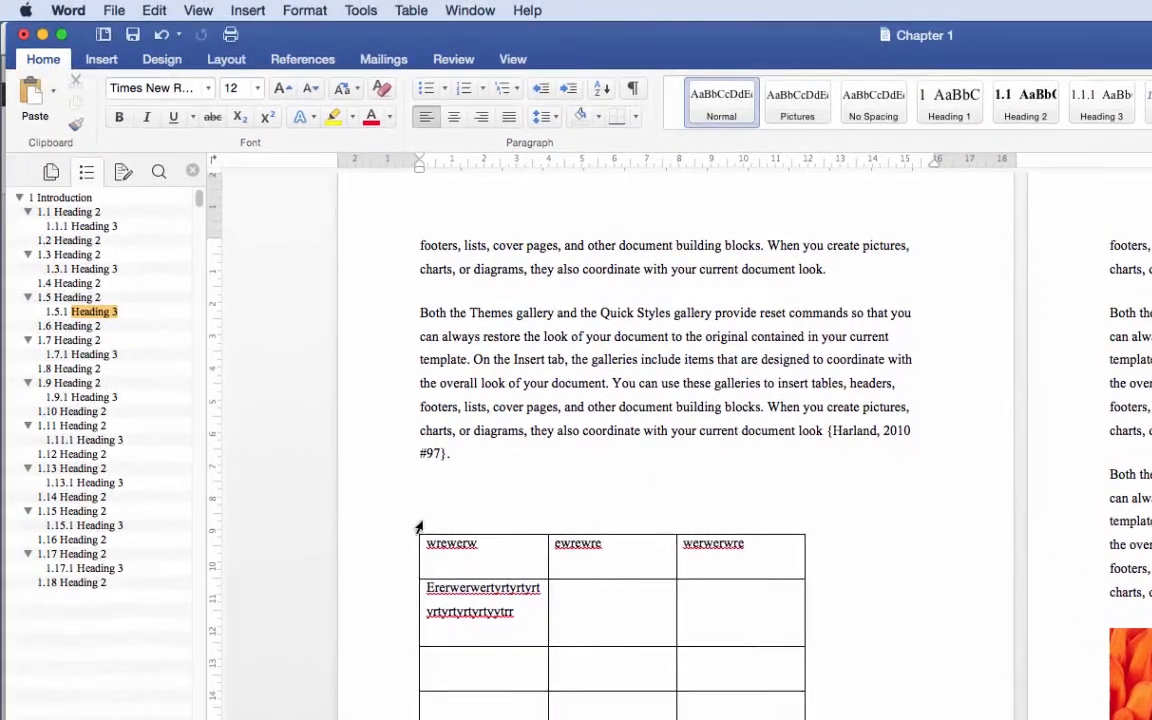
pyautogui.press('Delete')
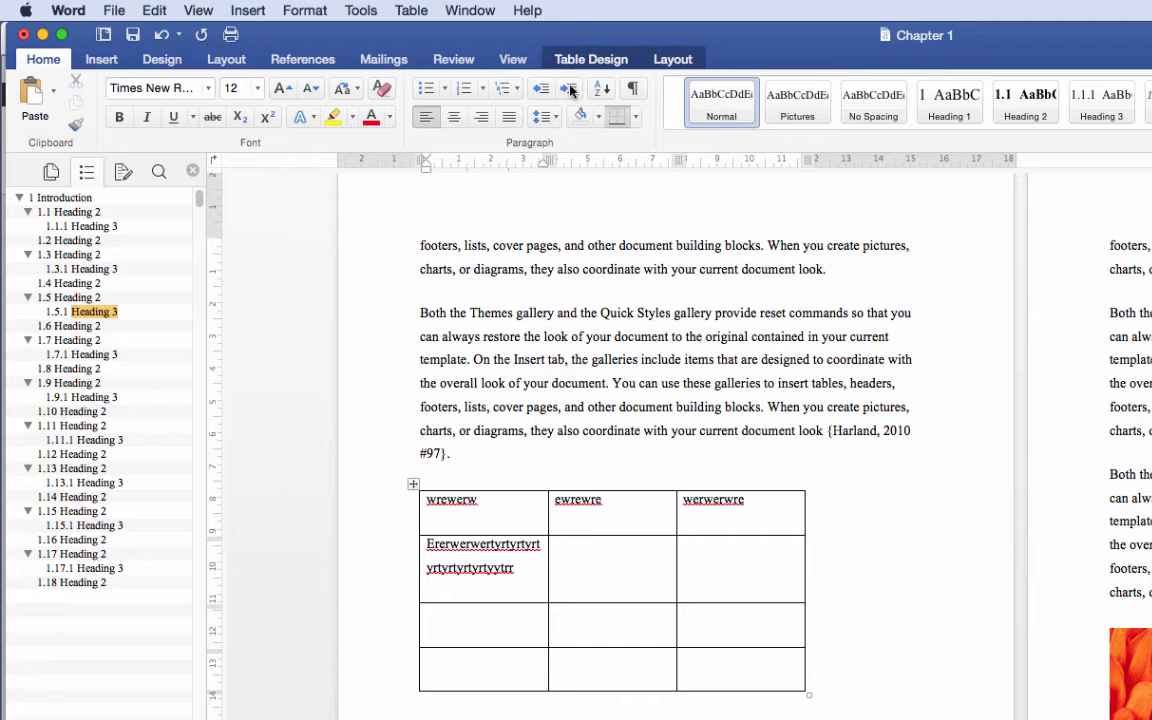
# - Set the table's alignment to Center in the table properties
pyautogui.click(668, 62)
pyautogui.click(146, 114)
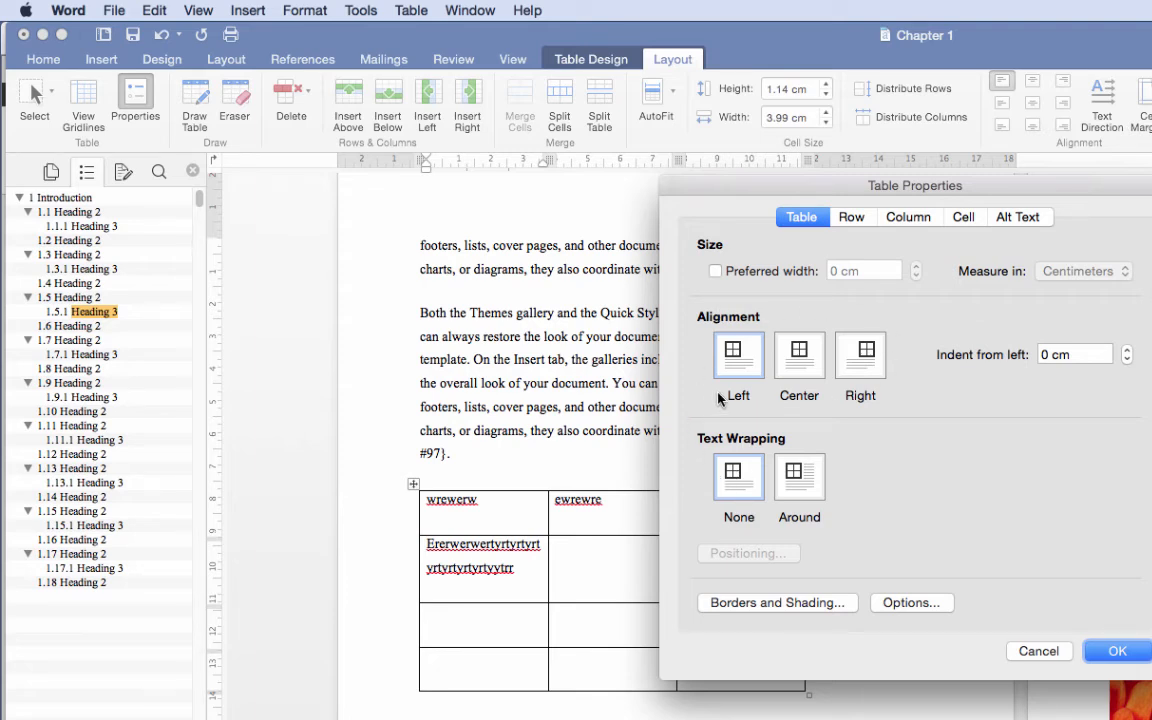
pyautogui.click(799, 355)
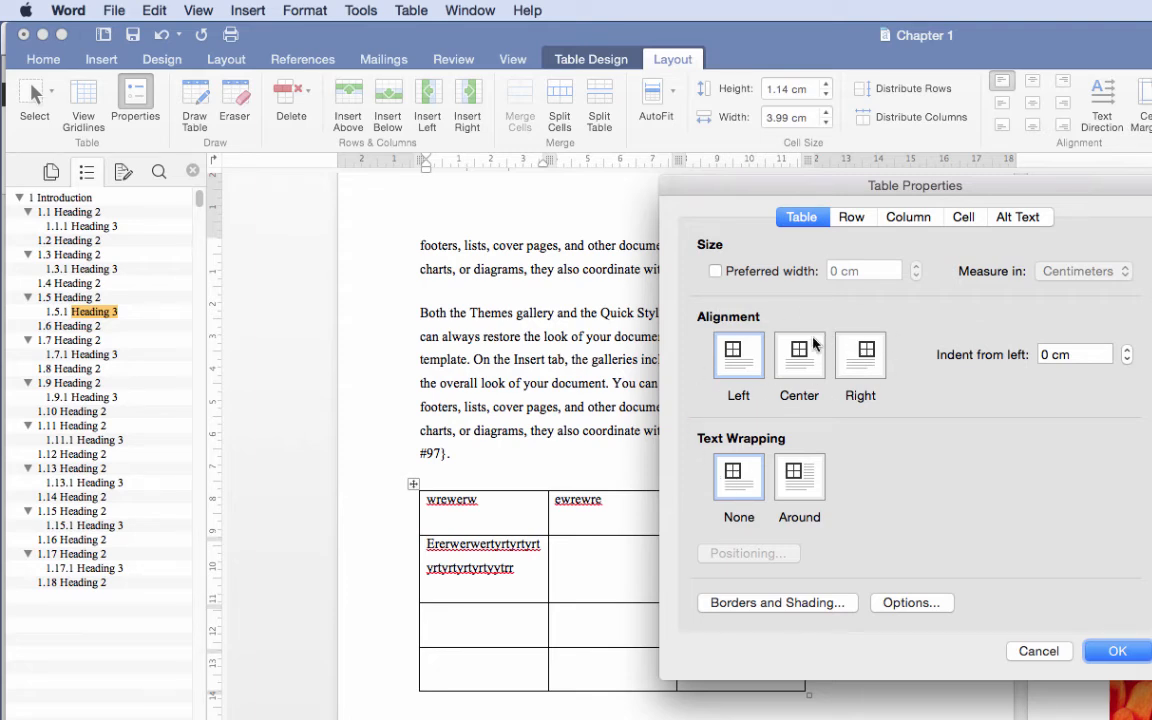
pyautogui.click(1117, 653)
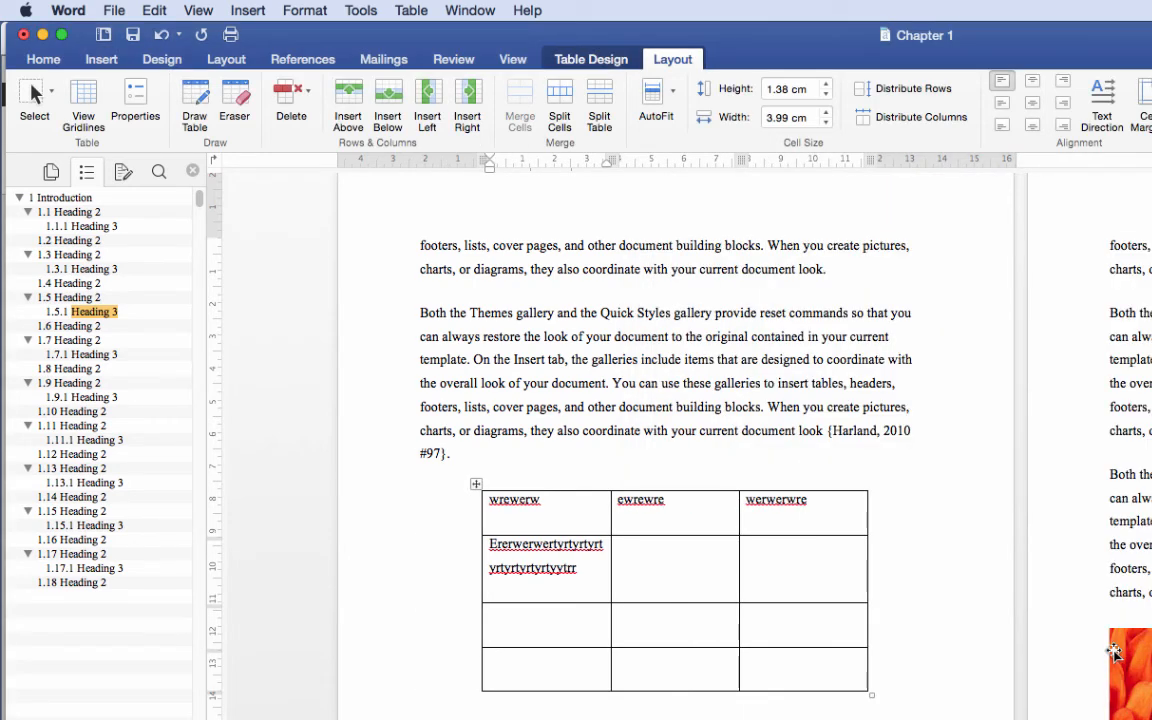